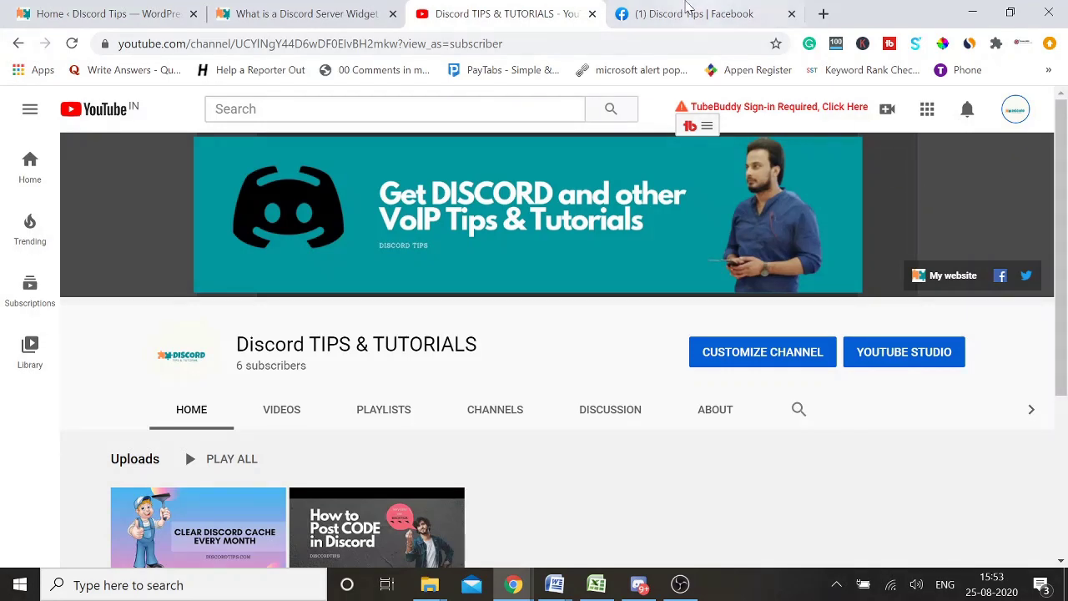
# Switch from the YouTube channel to the 'What is a Discord Server Widget' article tab
pyautogui.click(306, 7)
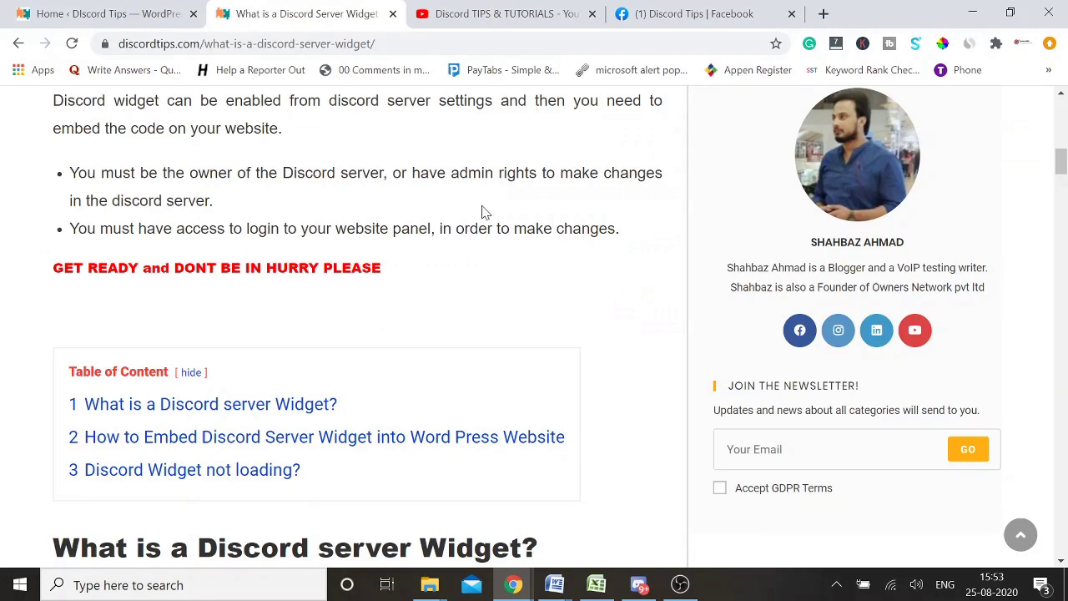
pyautogui.scroll(12, 483, 212)
pyautogui.scroll(-3, 482, 212)
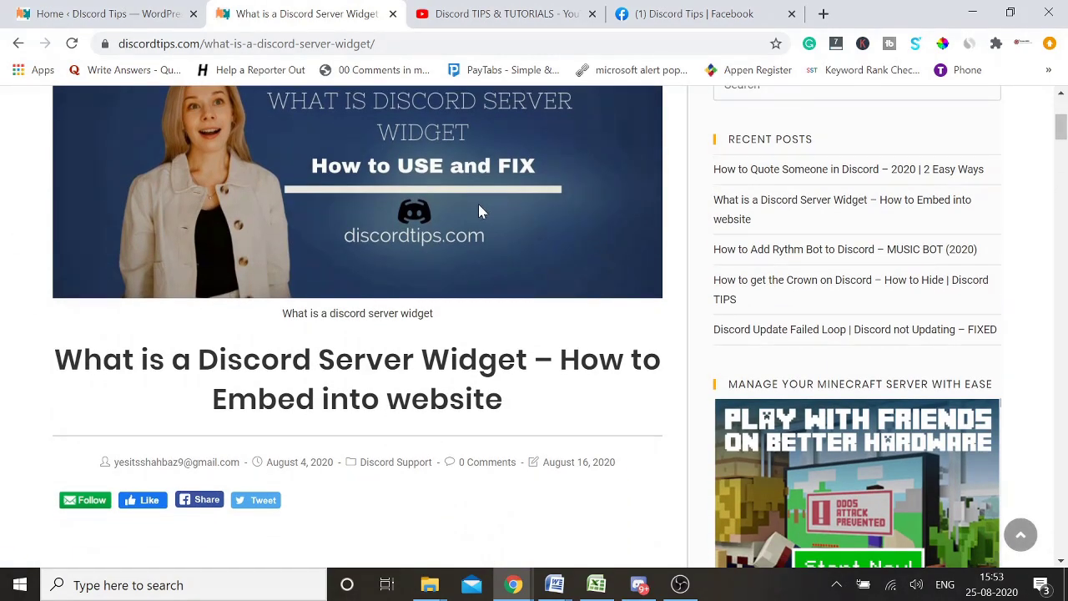
pyautogui.scroll(-3, 493, 284)
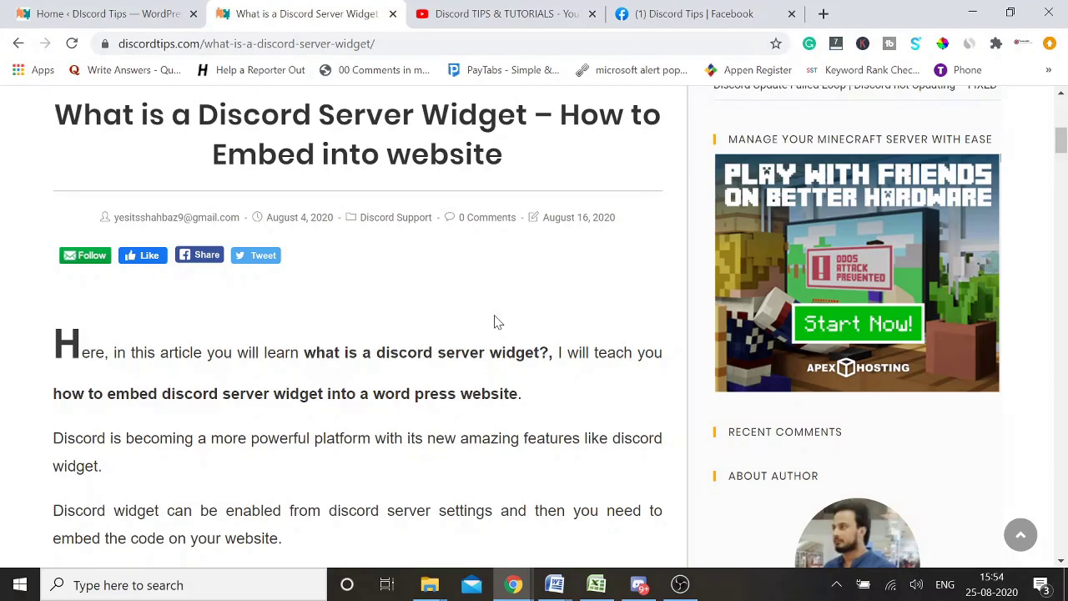
pyautogui.scroll(-3, 417, 321)
pyautogui.scroll(-1, 291, 311)
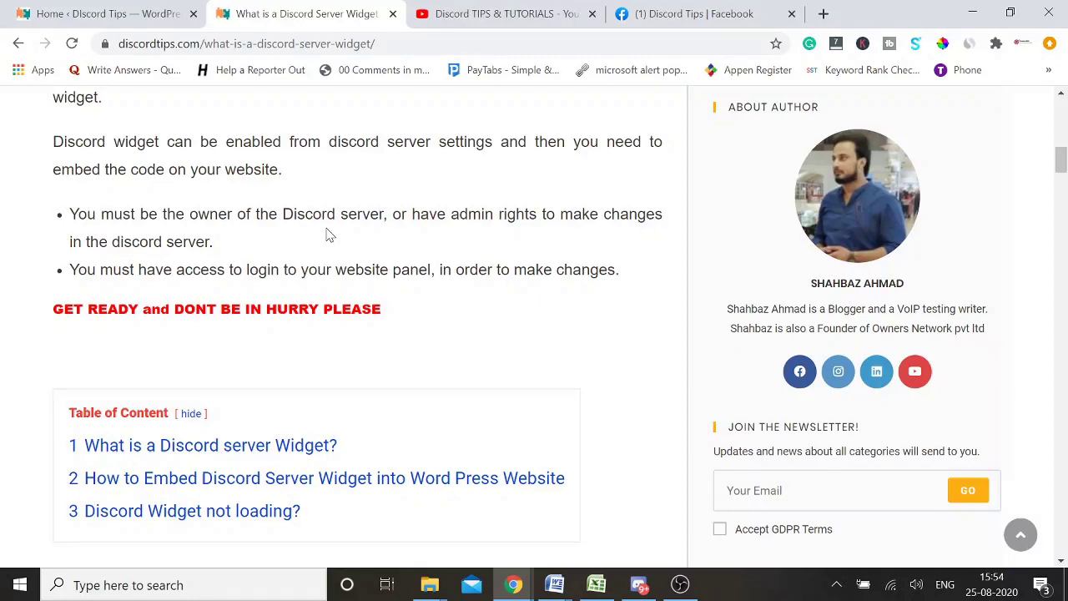
pyautogui.scroll(2, 309, 242)
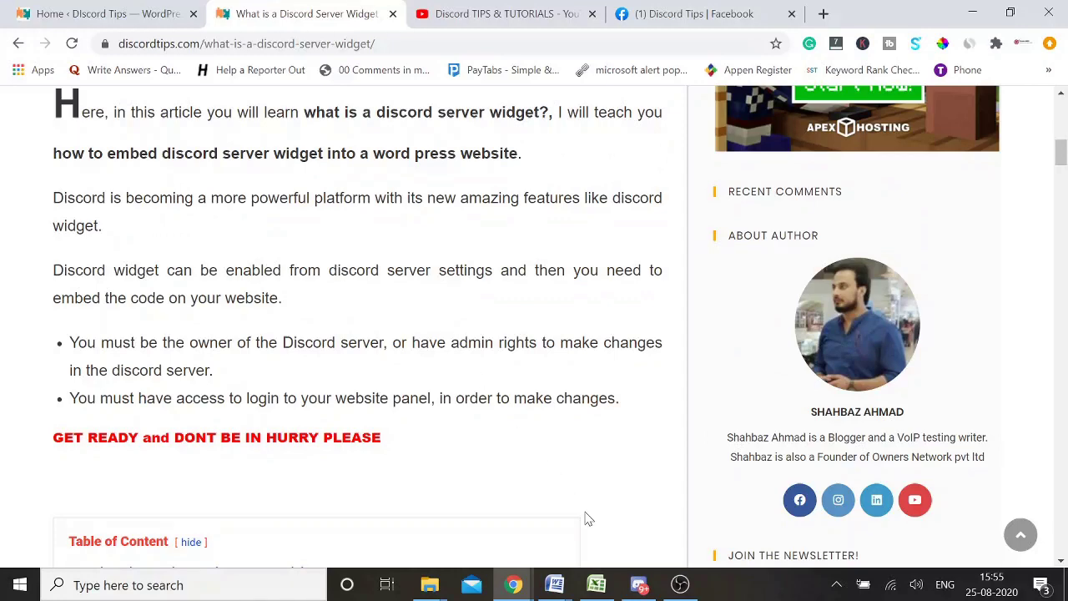
pyautogui.click(635, 582)
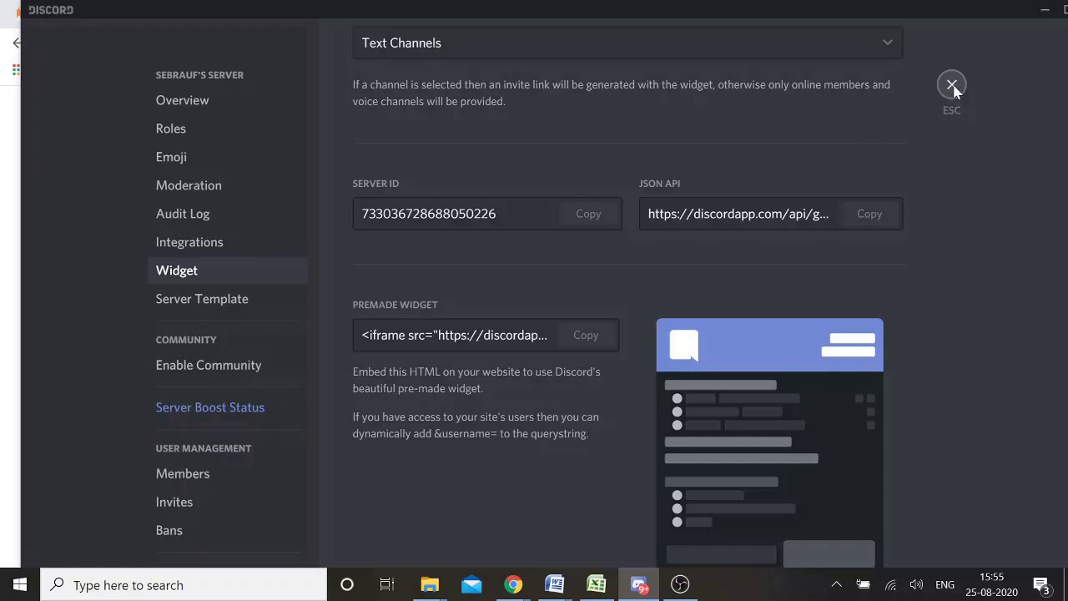
# Close server settings, then shrink the Discord window and move it right so the server list shows
pyautogui.press('Escape')
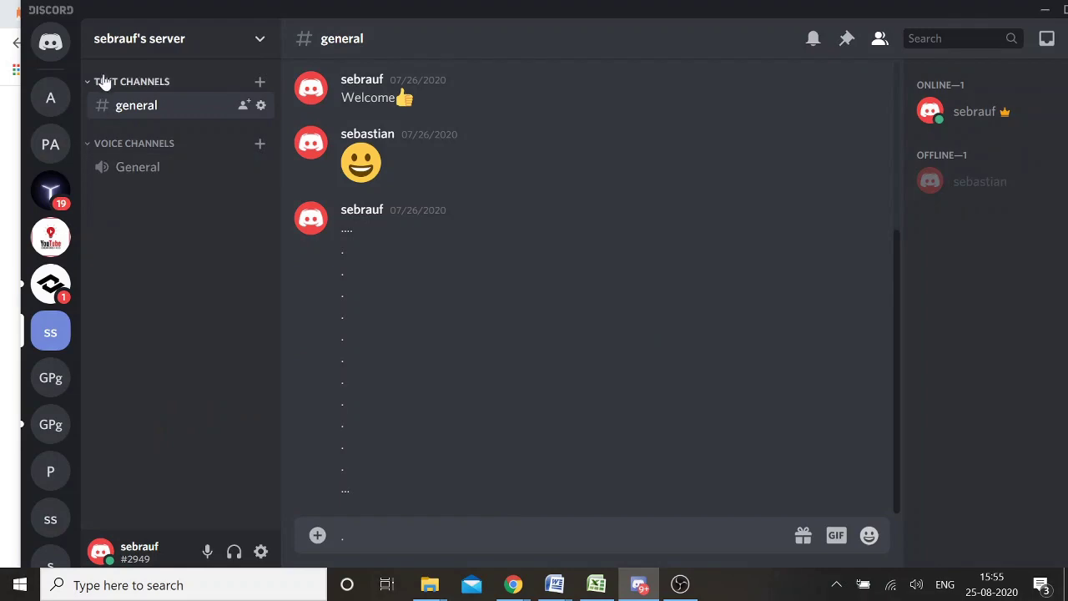
pyautogui.moveTo(286, 17); pyautogui.dragTo(210, 24)
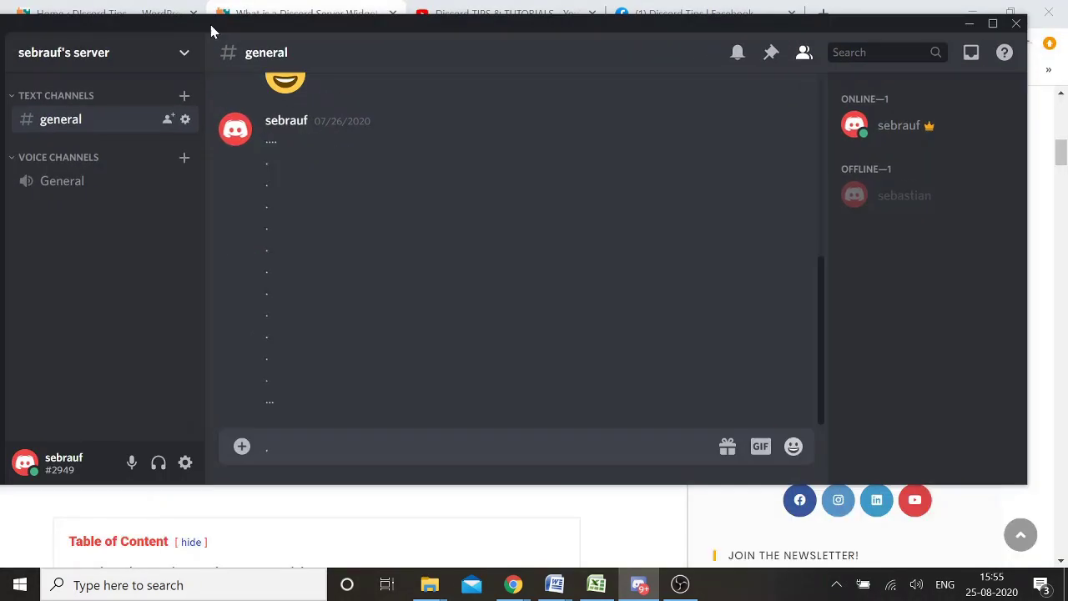
pyautogui.moveTo(141, 23); pyautogui.dragTo(247, 31)
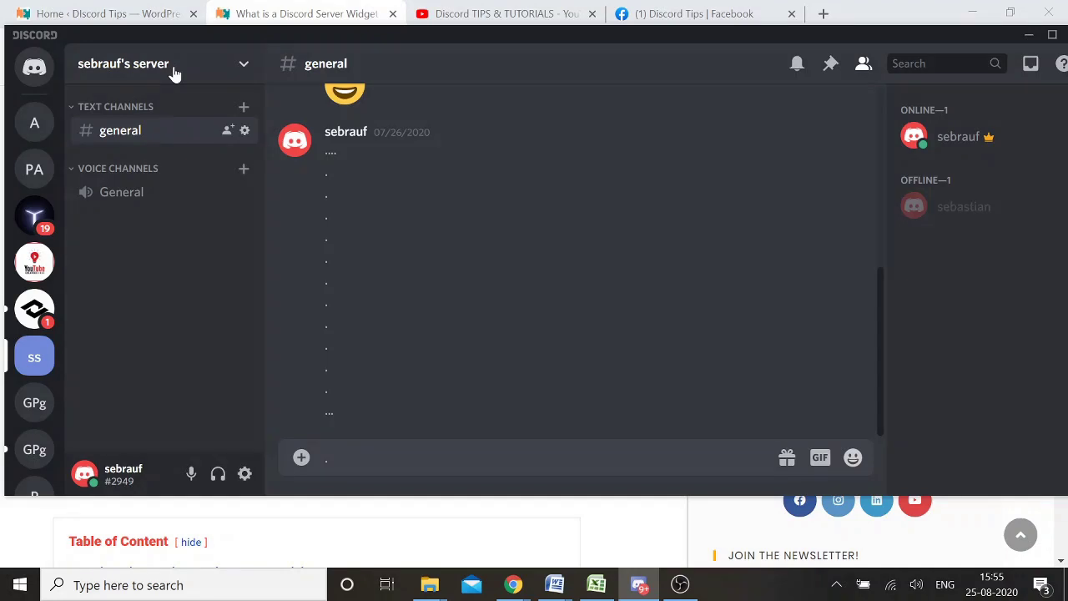
# Turn on Enable Server Widget in Server Settings > Widget, keeping Text Channels as invite channel
pyautogui.click(244, 67)
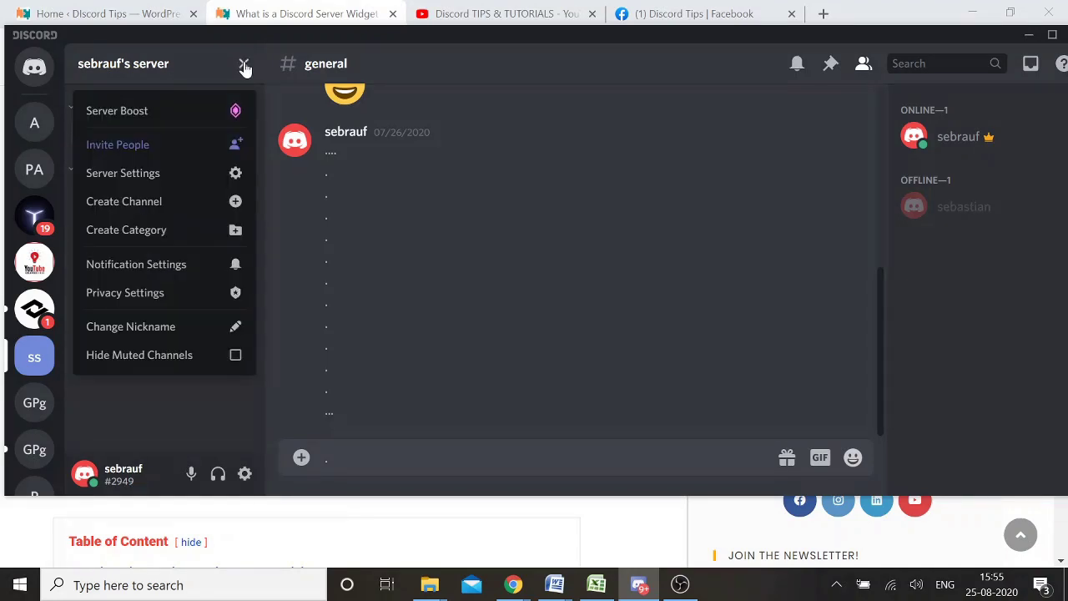
pyautogui.click(148, 175)
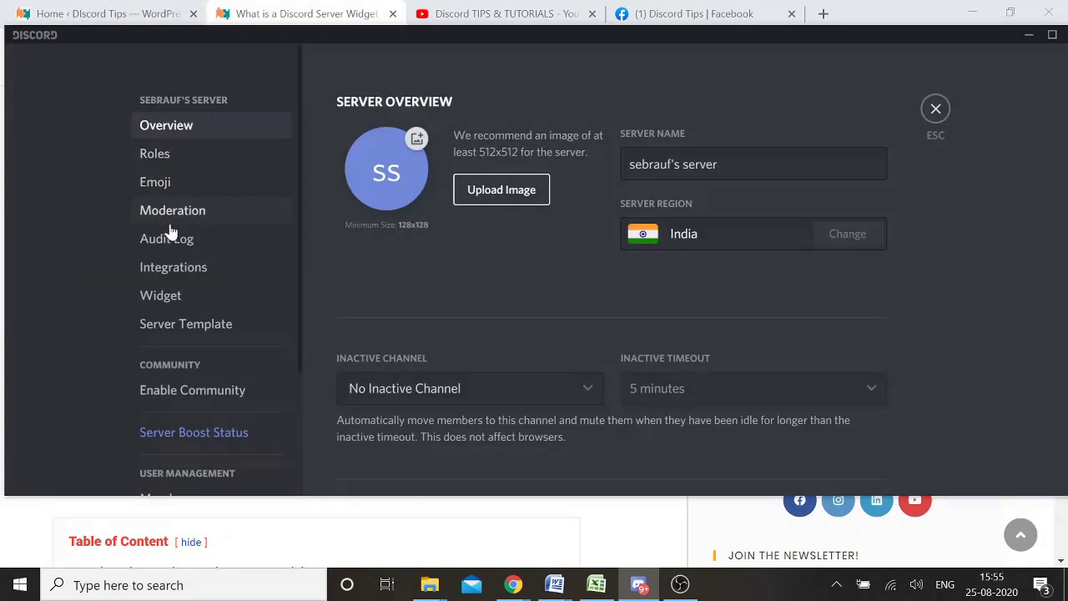
pyautogui.click(168, 302)
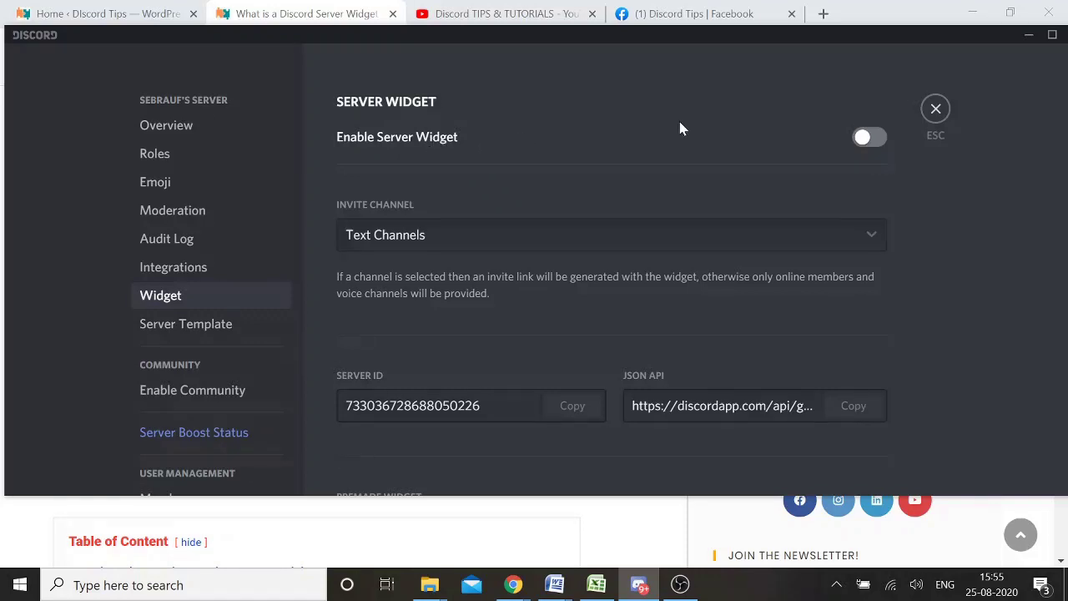
pyautogui.click(866, 138)
pyautogui.click(460, 235)
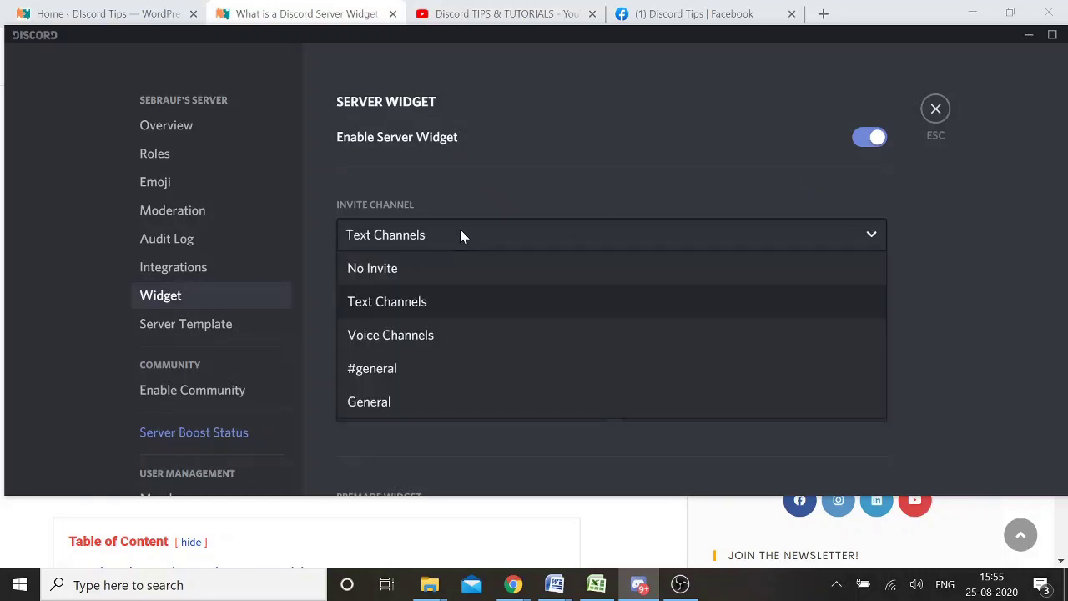
pyautogui.click(432, 309)
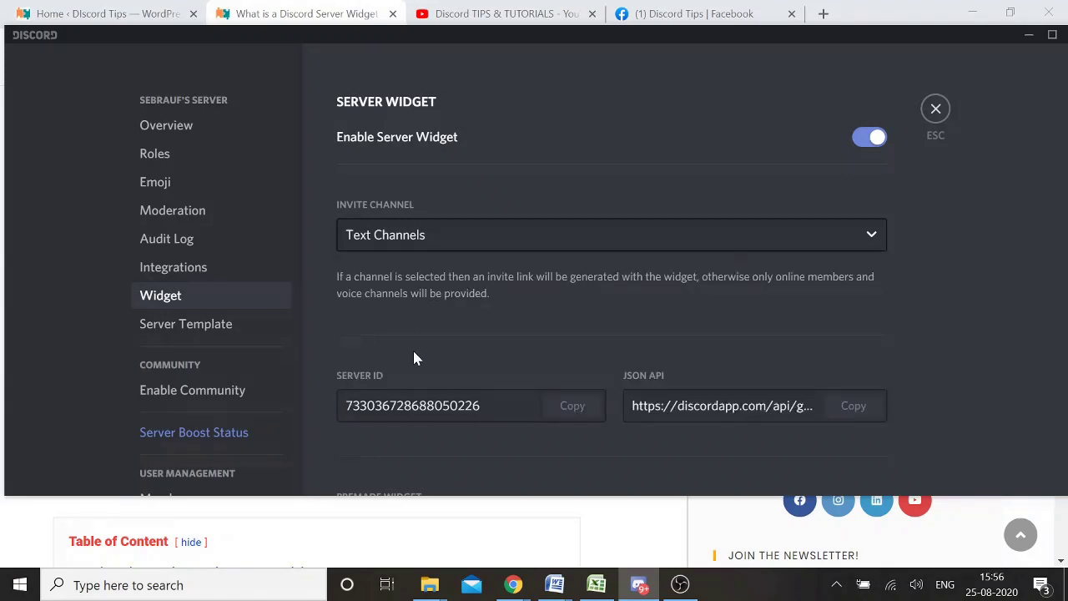
# Copy the Premade Widget iframe code, then minimise Discord and return to the WordPress tab
pyautogui.scroll(-2, 480, 317)
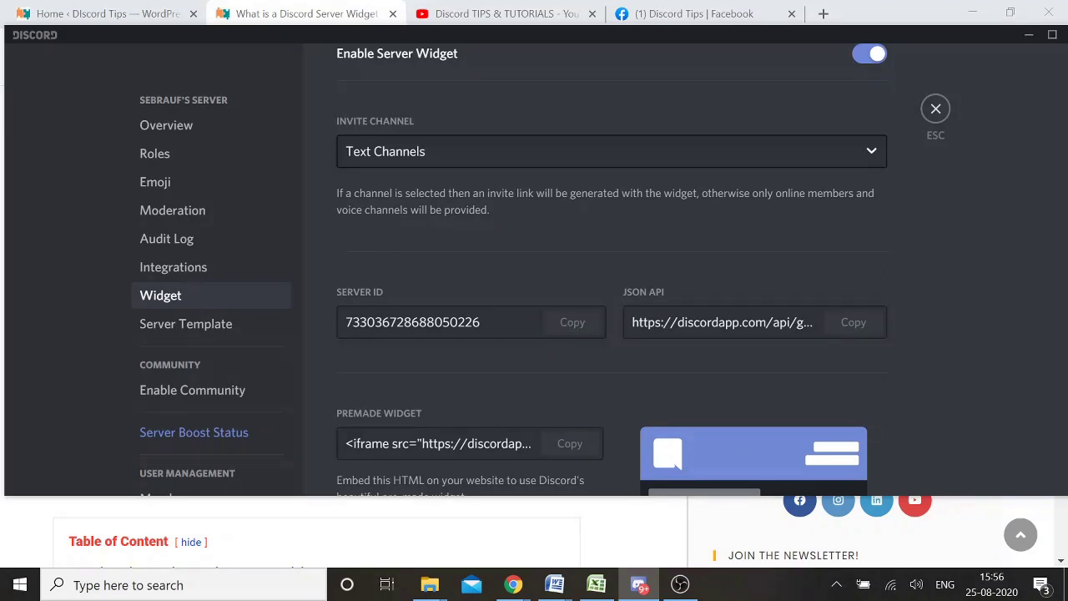
pyautogui.scroll(-2, 595, 325)
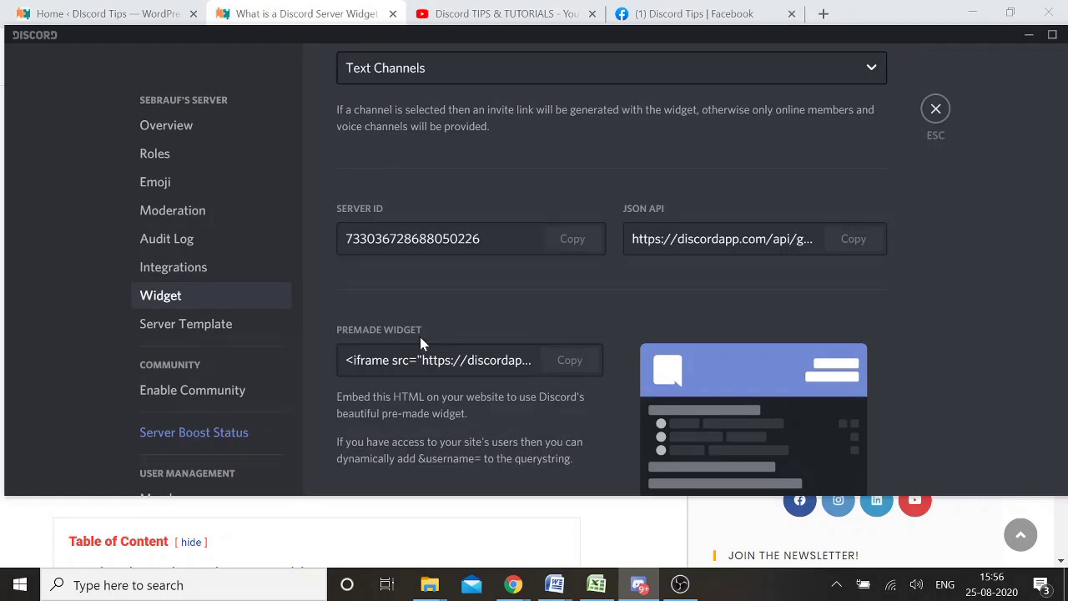
pyautogui.click(567, 364)
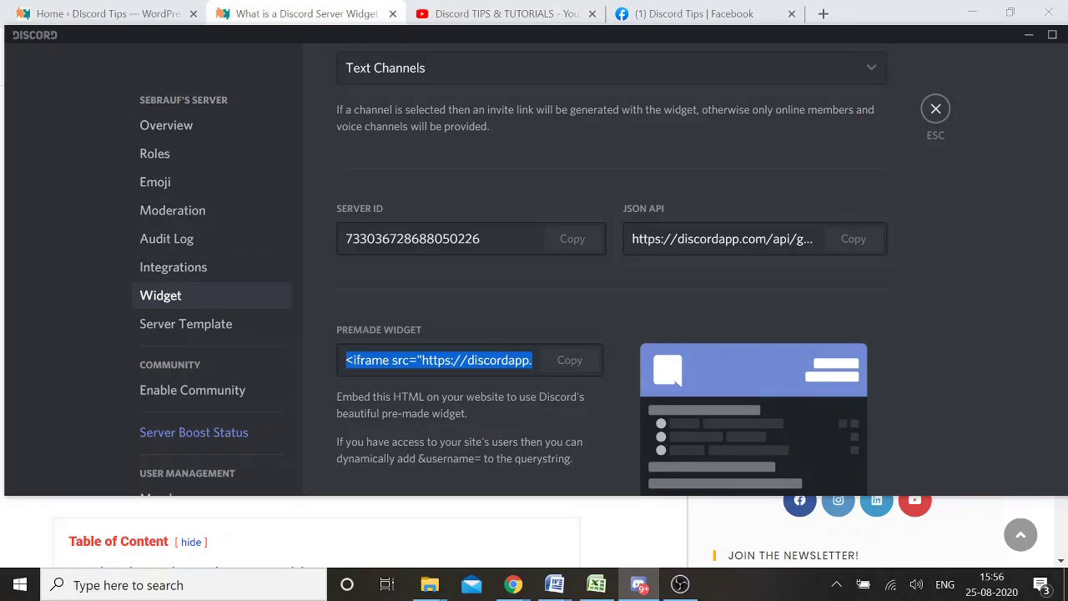
pyautogui.scroll(2, 564, 237)
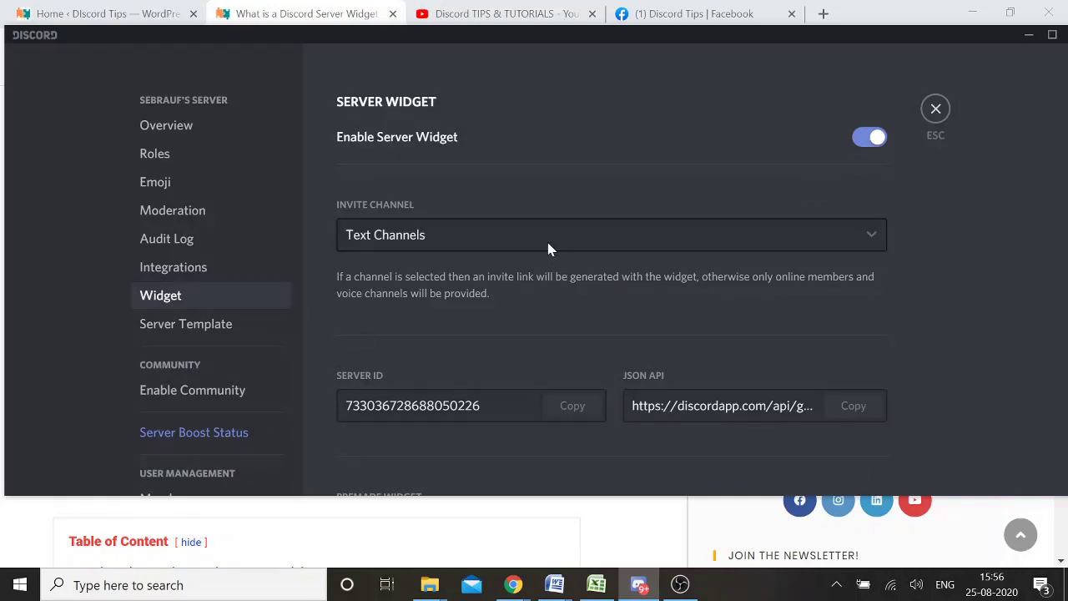
pyautogui.scroll(-2, 551, 245)
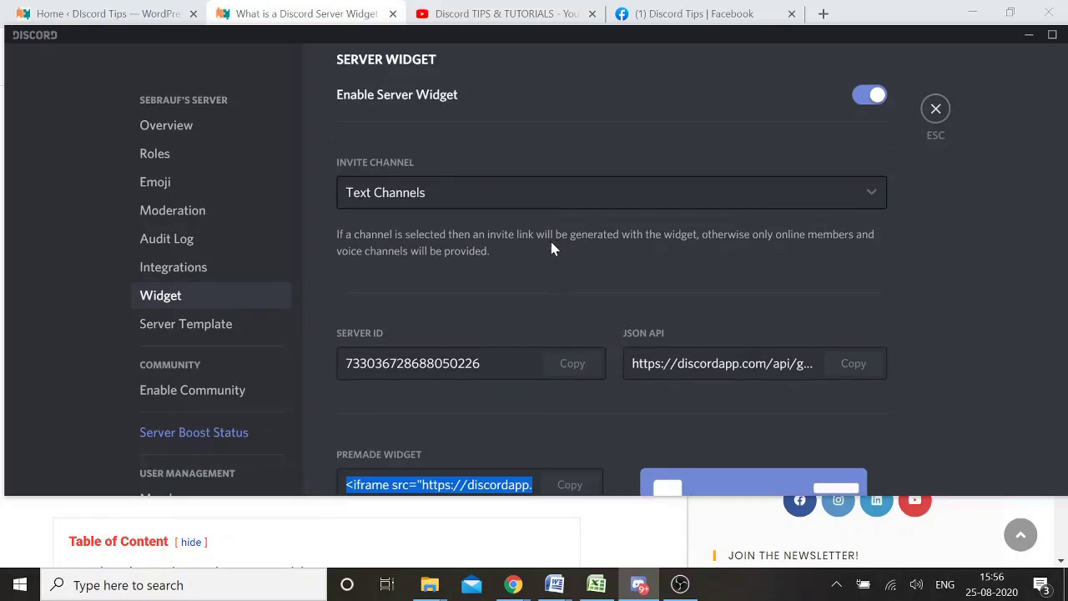
pyautogui.click(575, 361)
pyautogui.click(1028, 36)
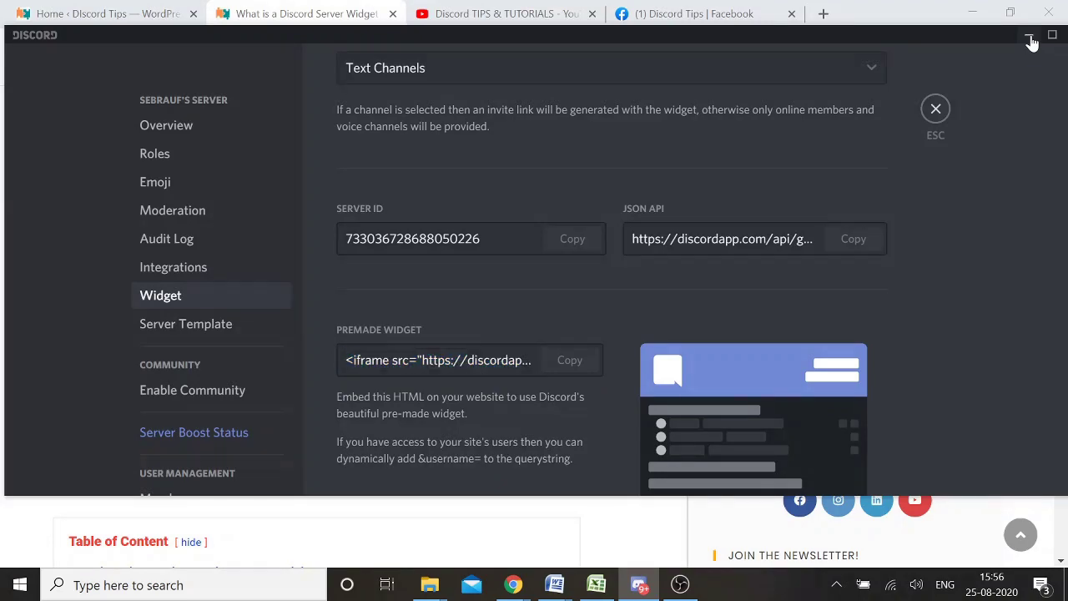
pyautogui.click(121, 14)
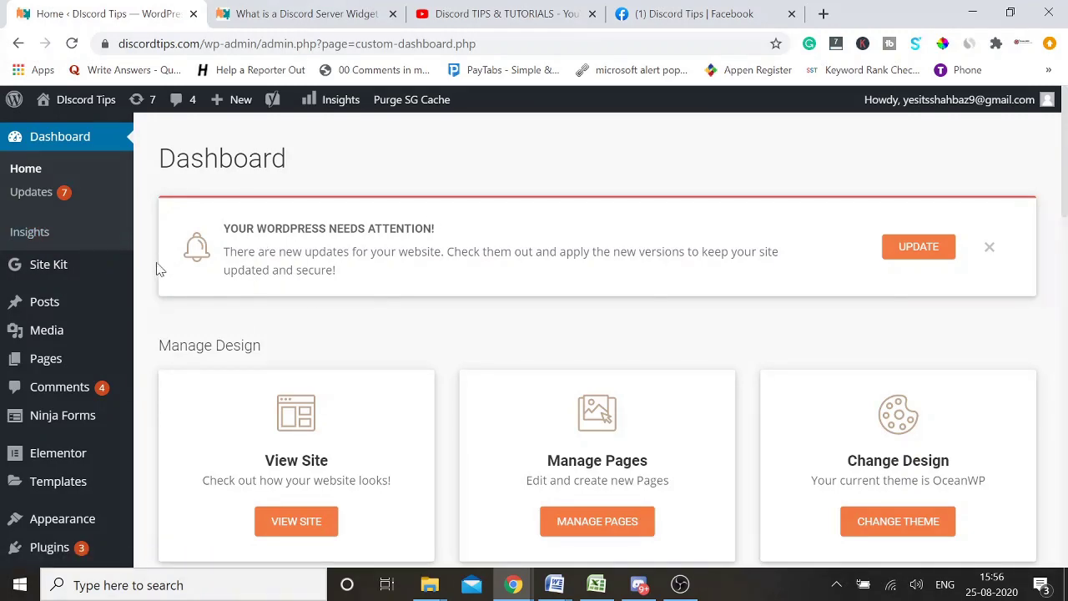
# Go to Appearance > Widgets in the WordPress dashboard
pyautogui.scroll(-2, 143, 312)
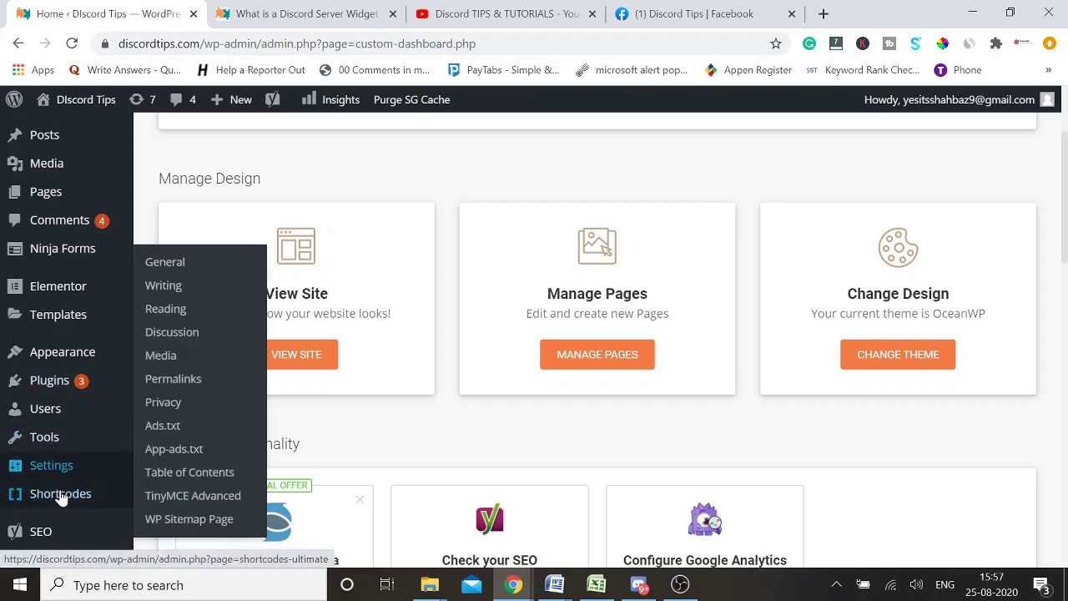
pyautogui.moveTo(55, 354)
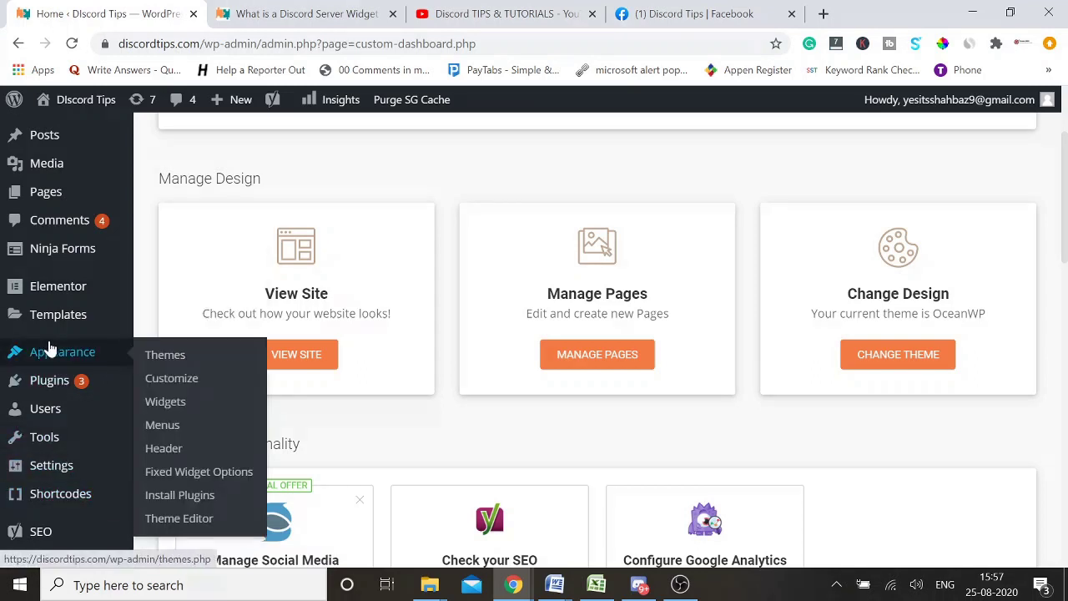
pyautogui.click(167, 408)
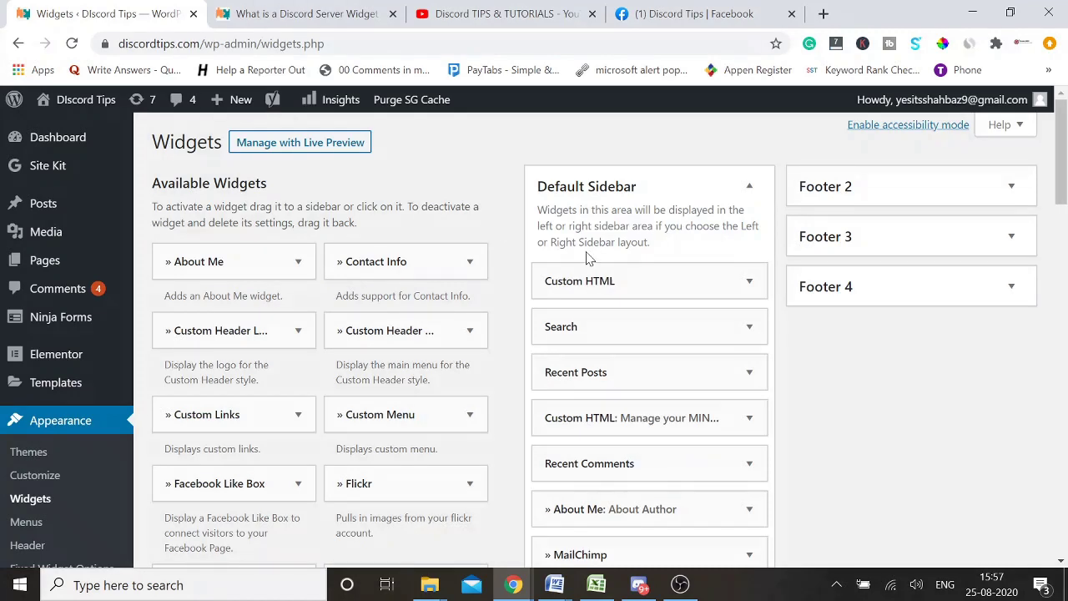
# Drag a Custom HTML widget into the Default Sidebar just below Recent Comments
pyautogui.scroll(-1, 559, 367)
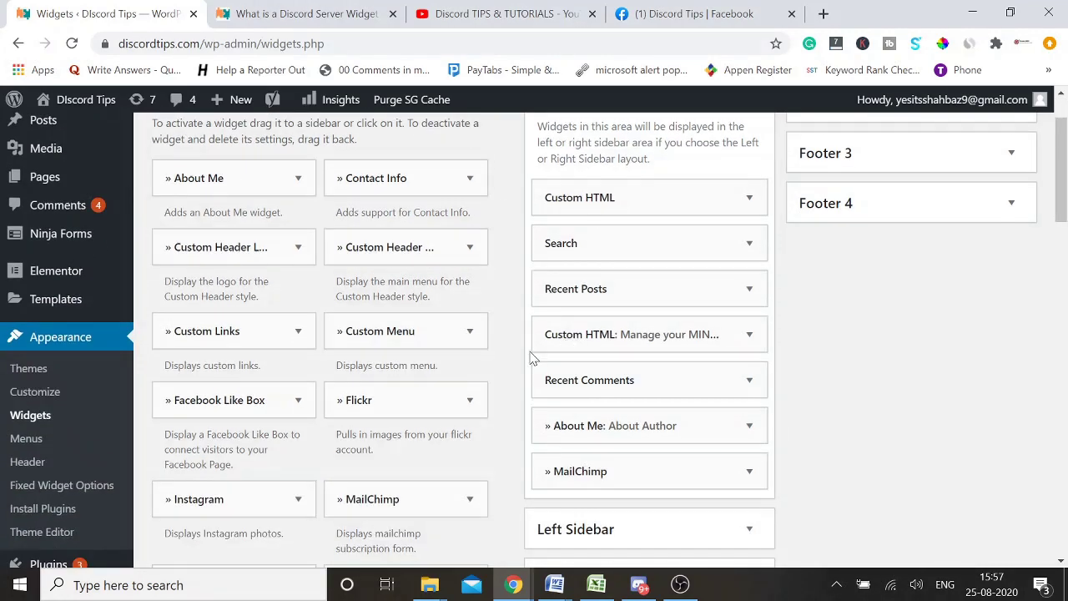
pyautogui.scroll(1, 594, 216)
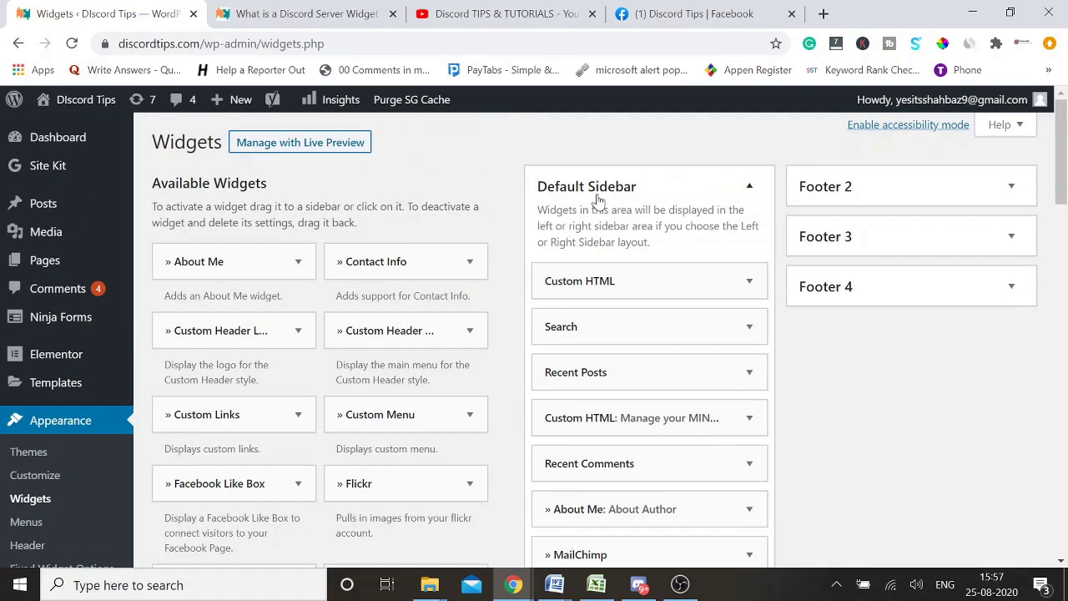
pyautogui.scroll(-3, 639, 299)
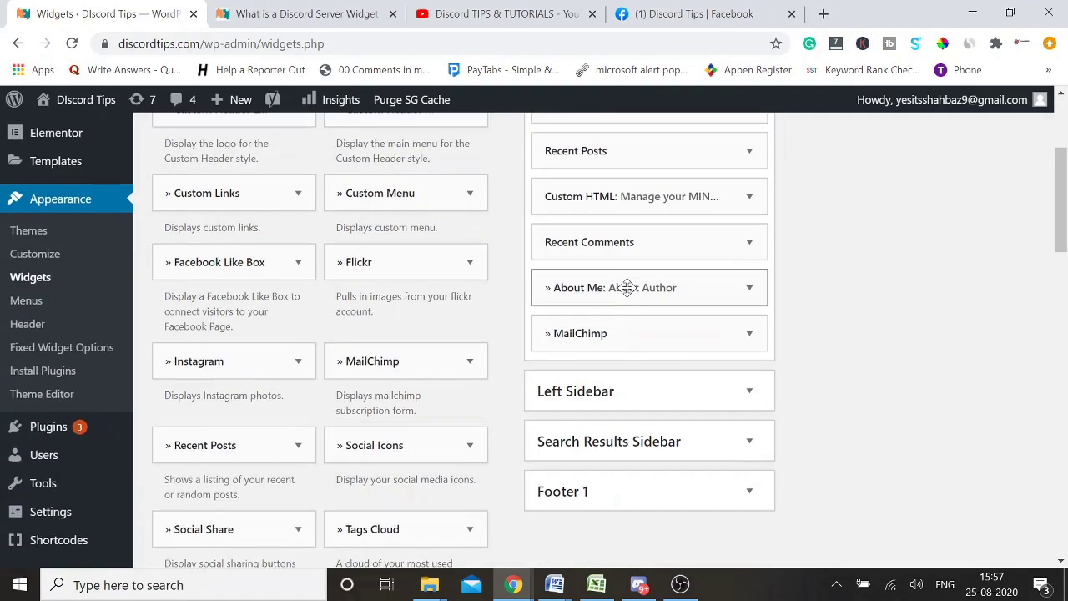
pyautogui.scroll(-5, 254, 409)
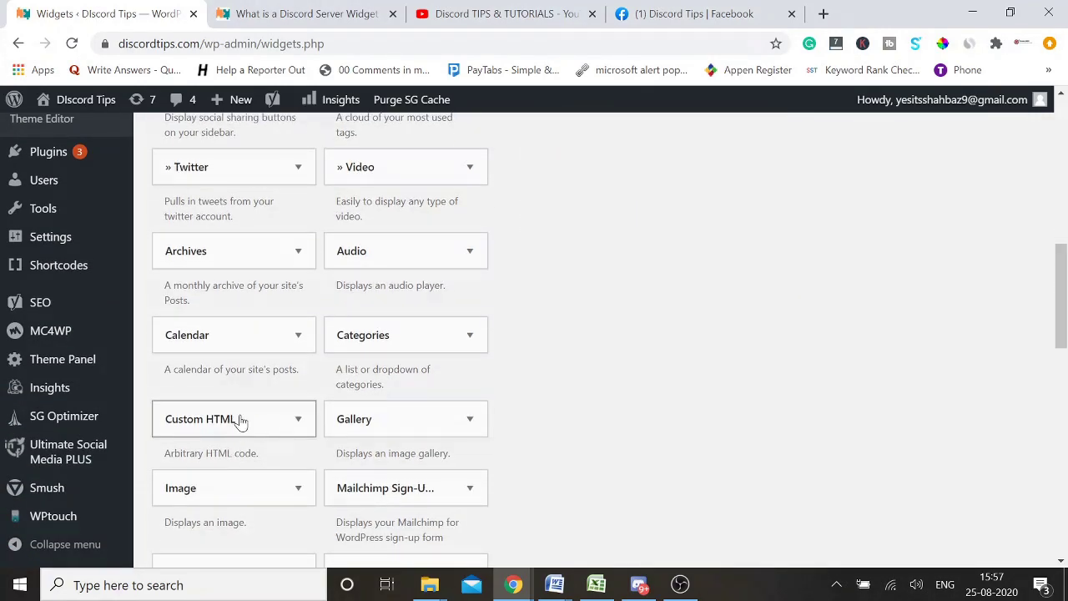
pyautogui.moveTo(234, 428); pyautogui.dragTo(598, 248)
pyautogui.scroll(4, 672, 258)
pyautogui.scroll(2, 659, 255)
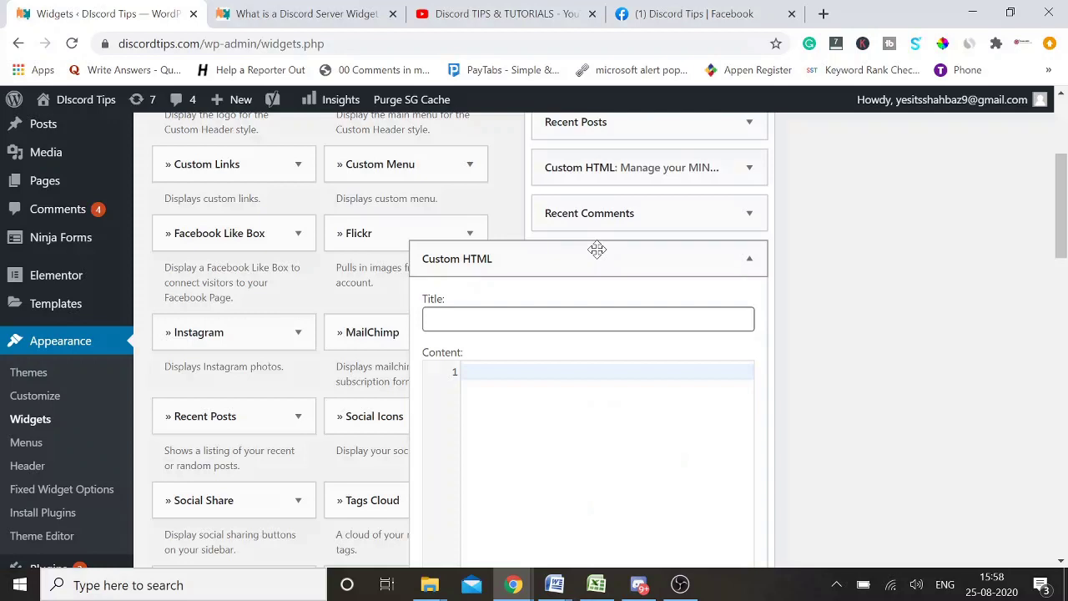
# Title the Custom HTML widget 'Discord Tips Server', fixing the mistyped text
pyautogui.click(493, 317)
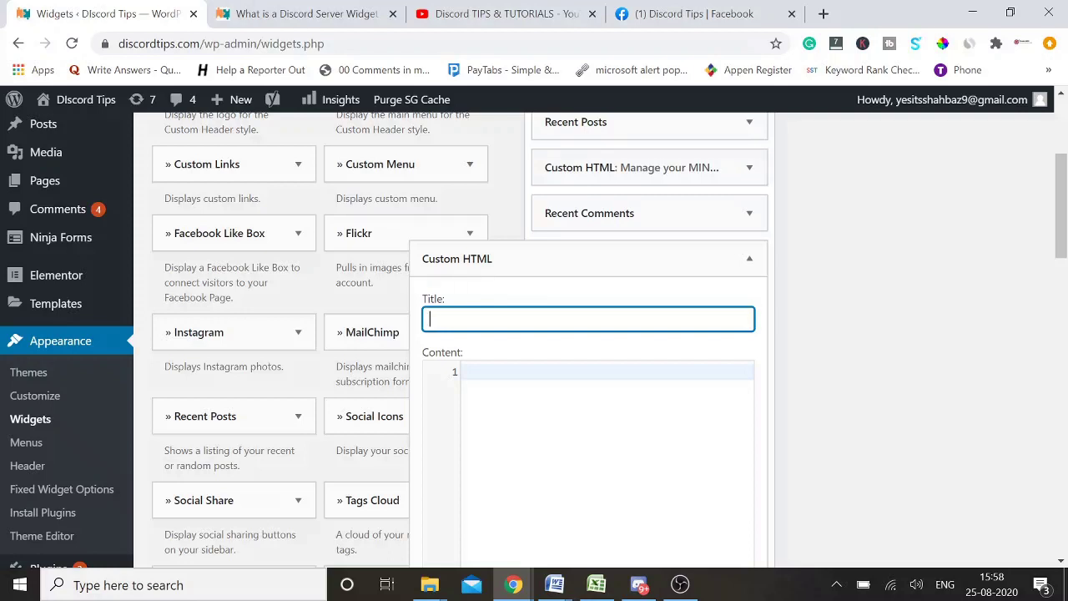
pyautogui.write('Discord')
pyautogui.write(' Server')
pyautogui.write(' Se')
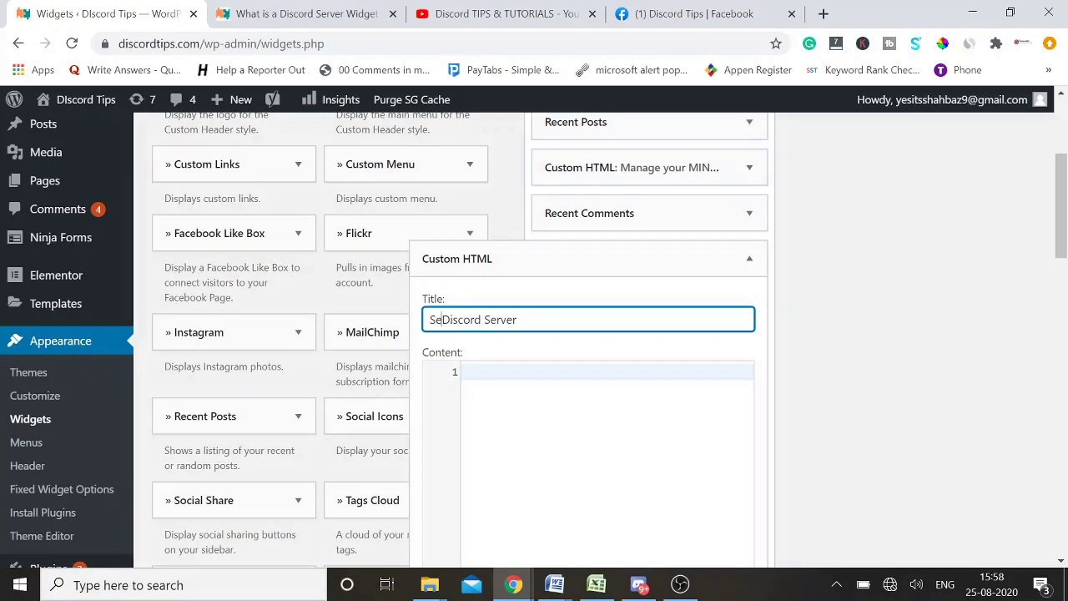
pyautogui.write('brauf')
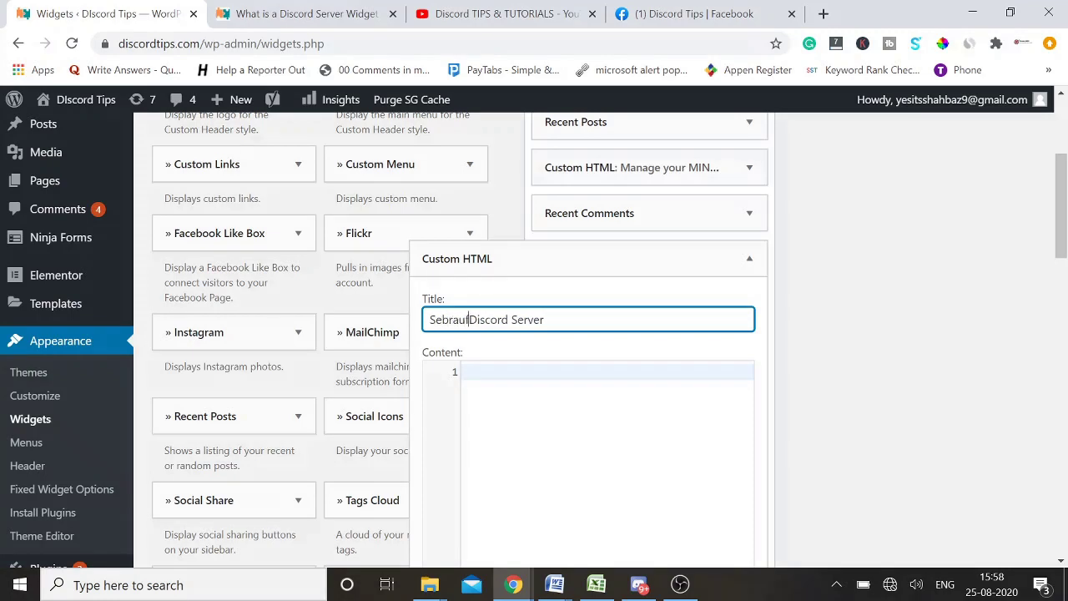
pyautogui.hotkey('shift', 'Home')
pyautogui.press('BackSpace')
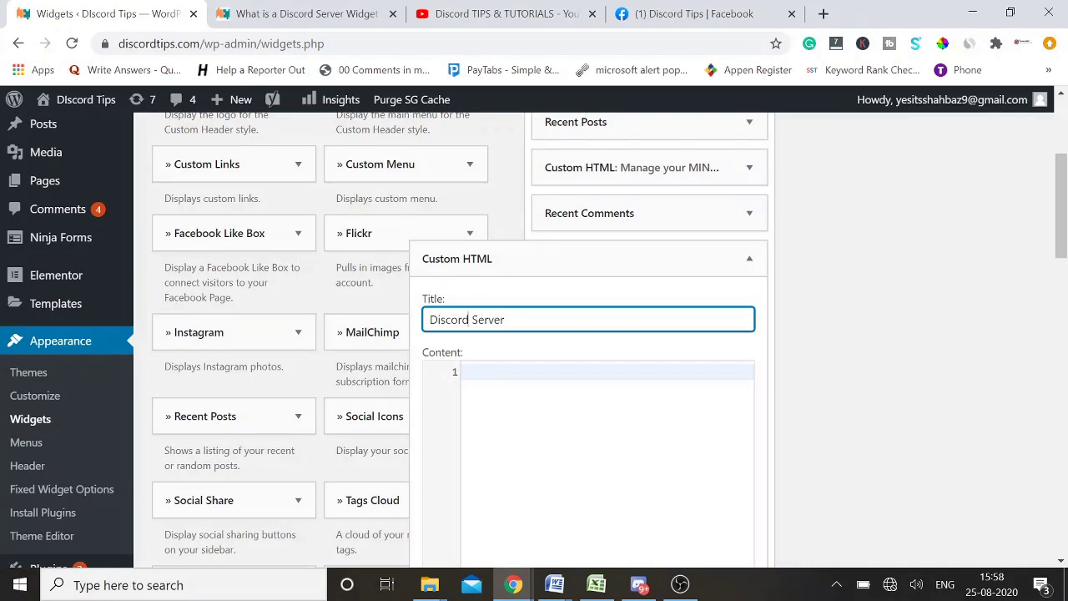
pyautogui.click(473, 320)
pyautogui.write('Tips')
# Copy Discord's premade widget embed code and return to the widget's Content box
pyautogui.scroll(-2, 560, 417)
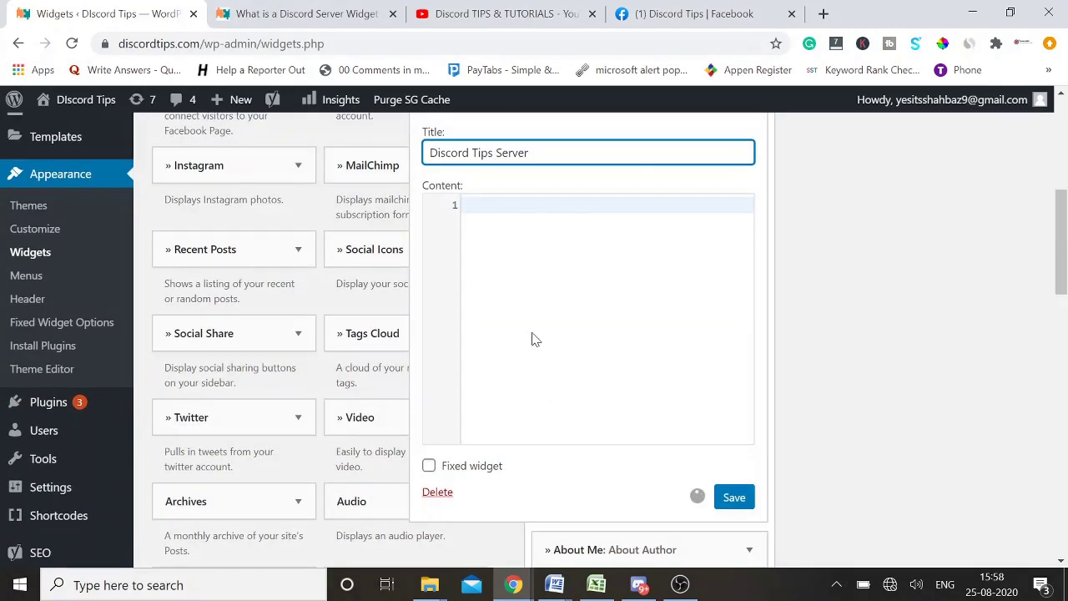
pyautogui.click(547, 249)
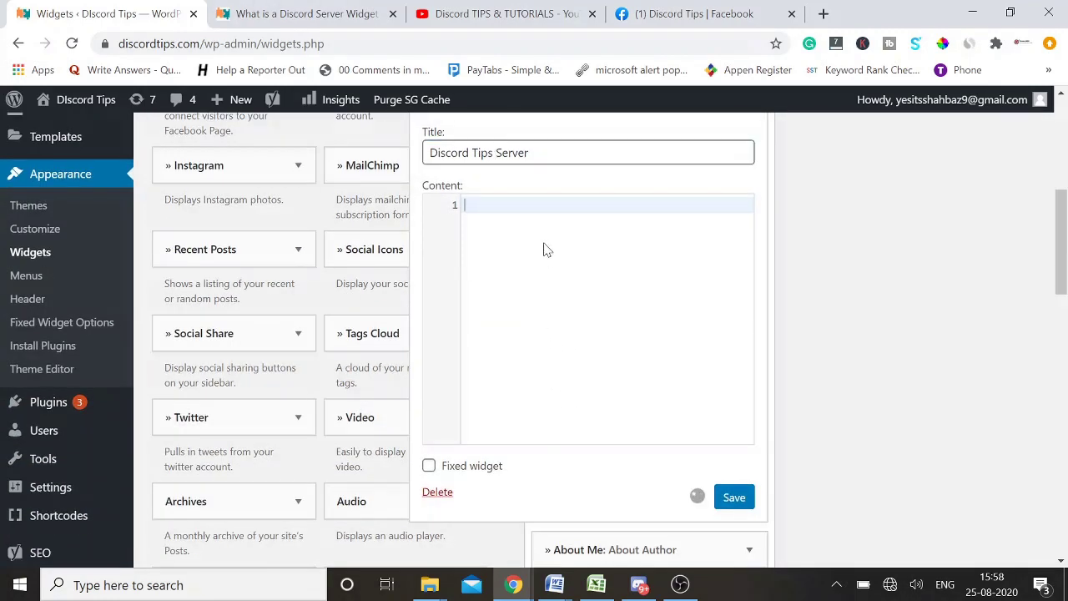
pyautogui.click(640, 583)
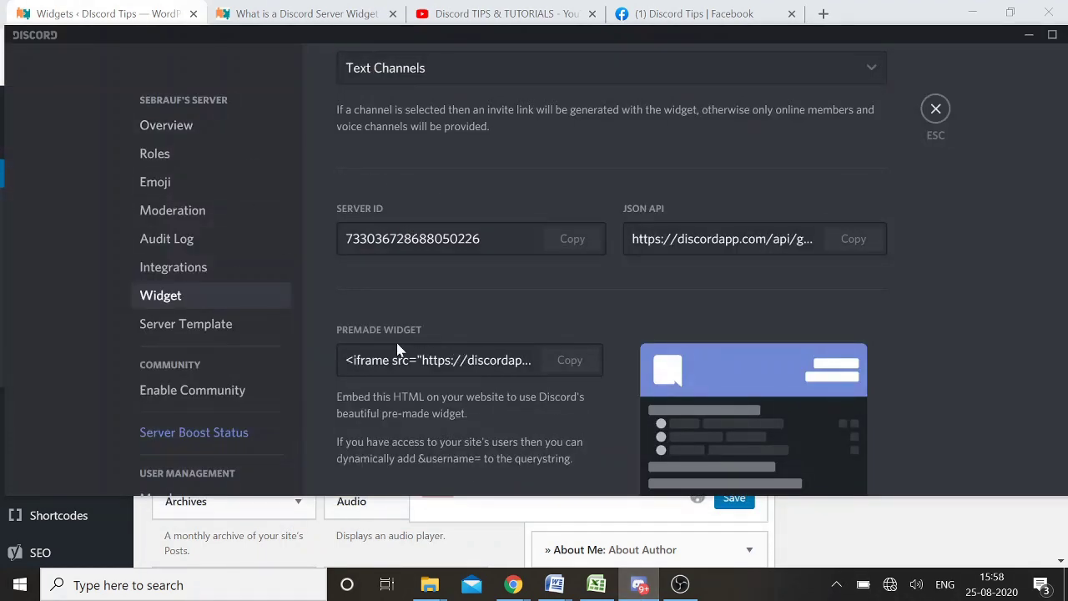
pyautogui.click(568, 362)
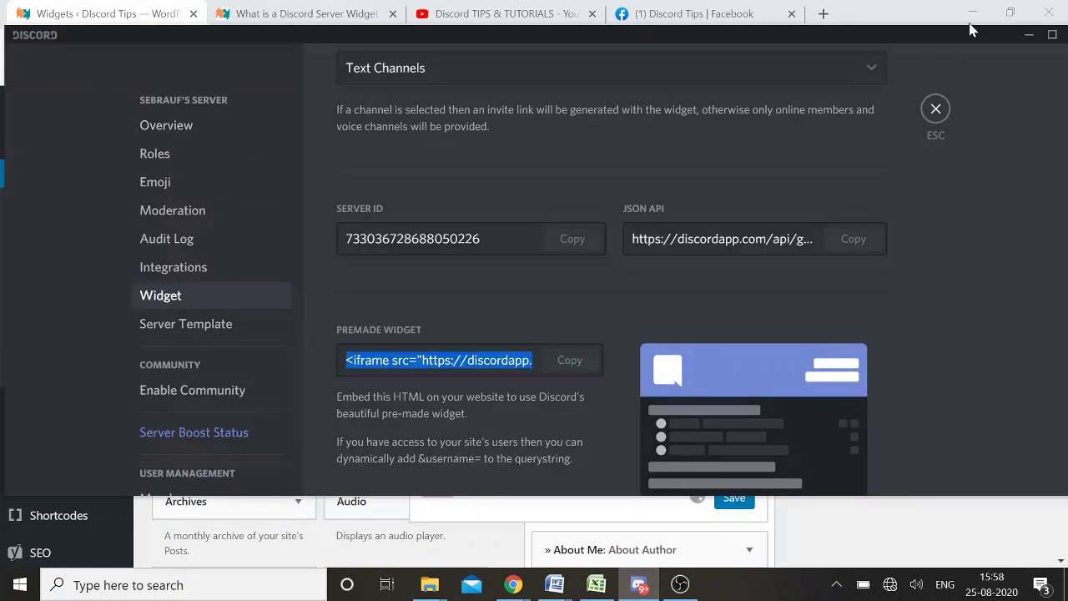
pyautogui.click(1028, 37)
pyautogui.click(578, 269)
# Paste the Discord iframe code into the widget's Content and save the widget
pyautogui.hotkey('ctrl', 'v')
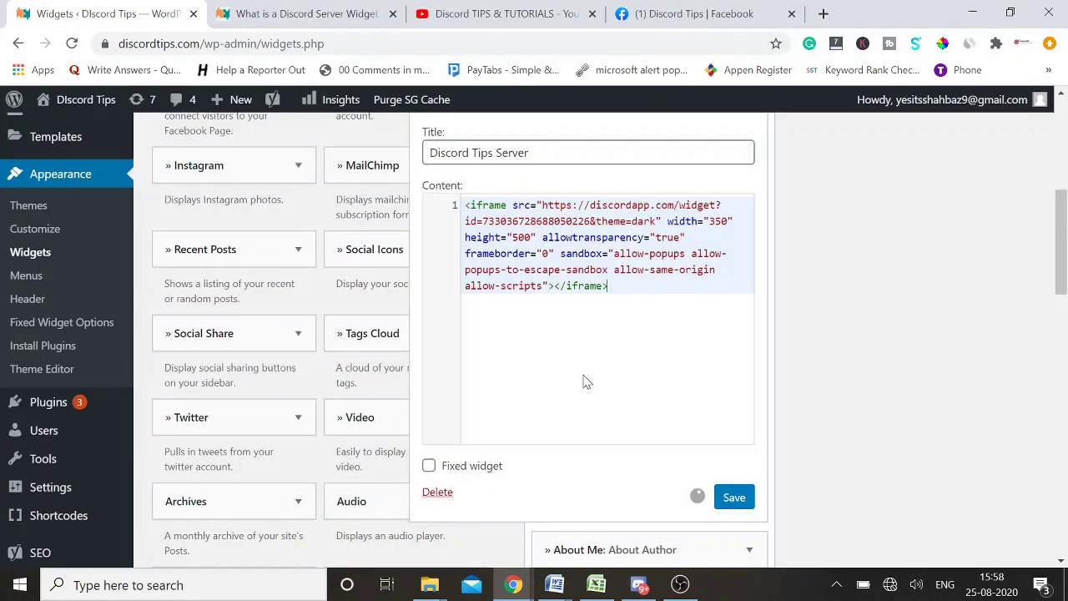
pyautogui.click(729, 499)
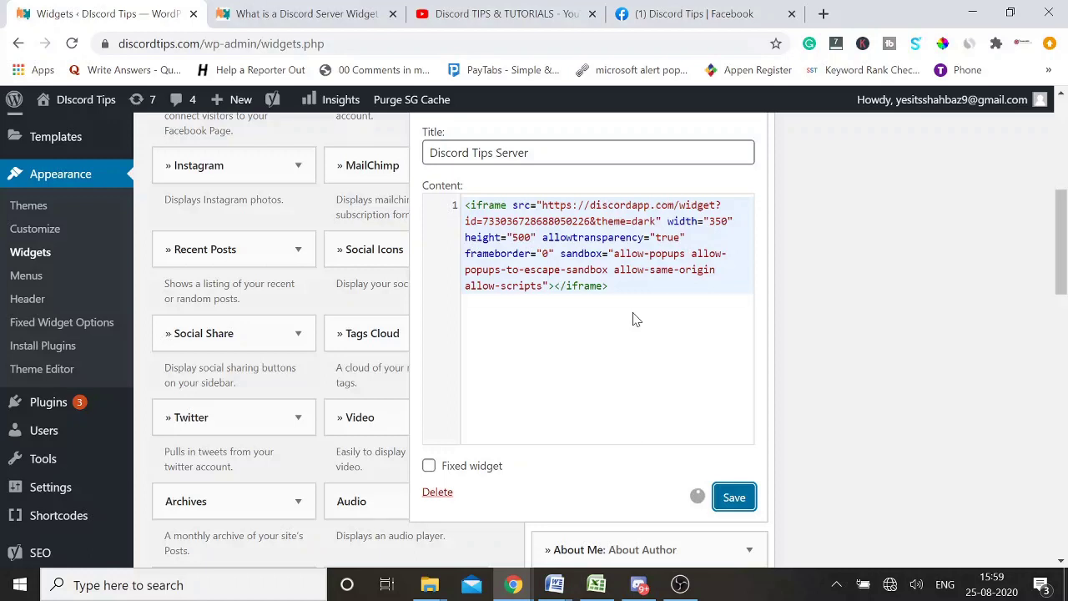
pyautogui.moveTo(897, 589)
pyautogui.moveTo(680, 588)
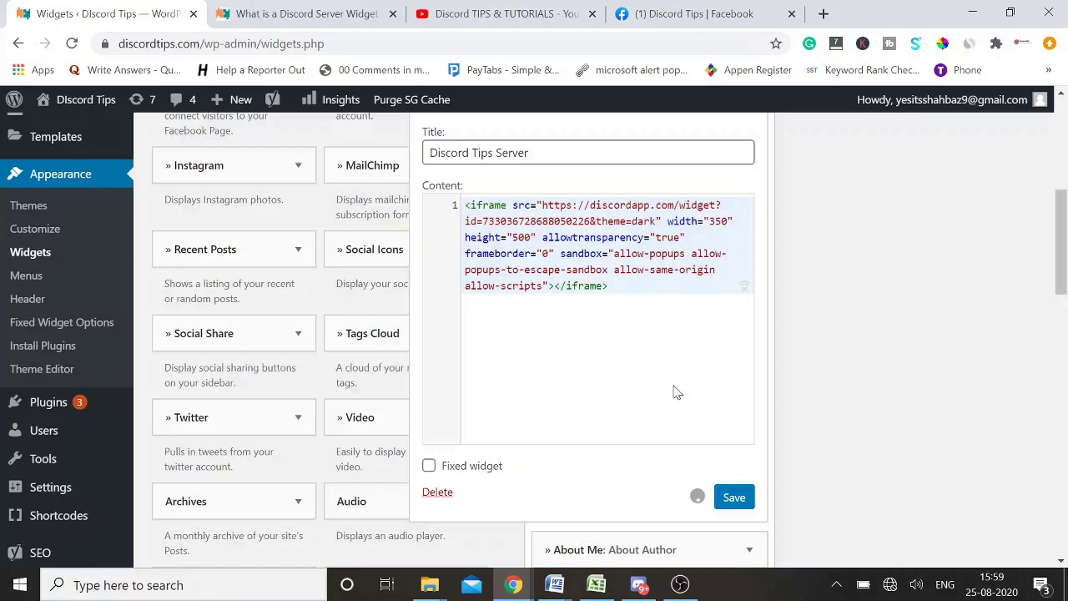
pyautogui.scroll(1, 674, 266)
pyautogui.scroll(-2, 596, 293)
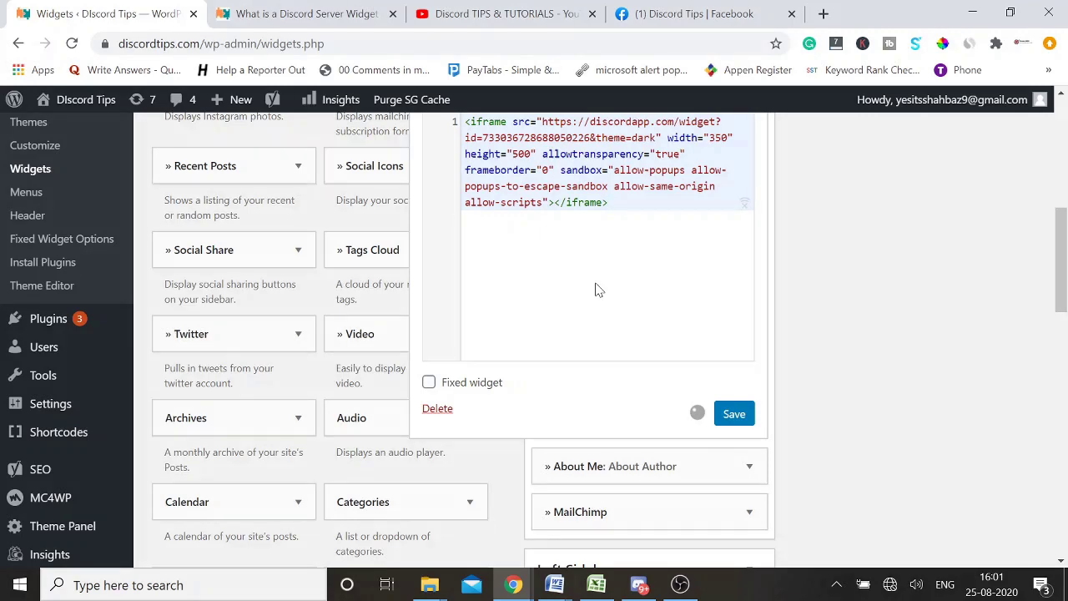
# Save the Custom HTML widget again, then clear all the iframe code from its Content
pyautogui.scroll(3, 551, 258)
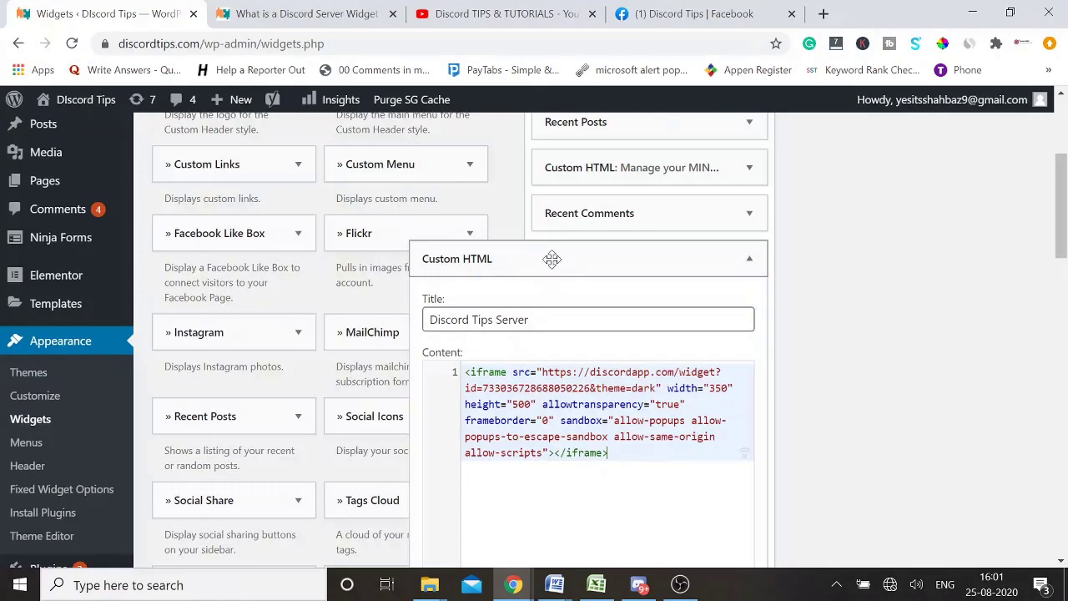
pyautogui.scroll(-1, 551, 258)
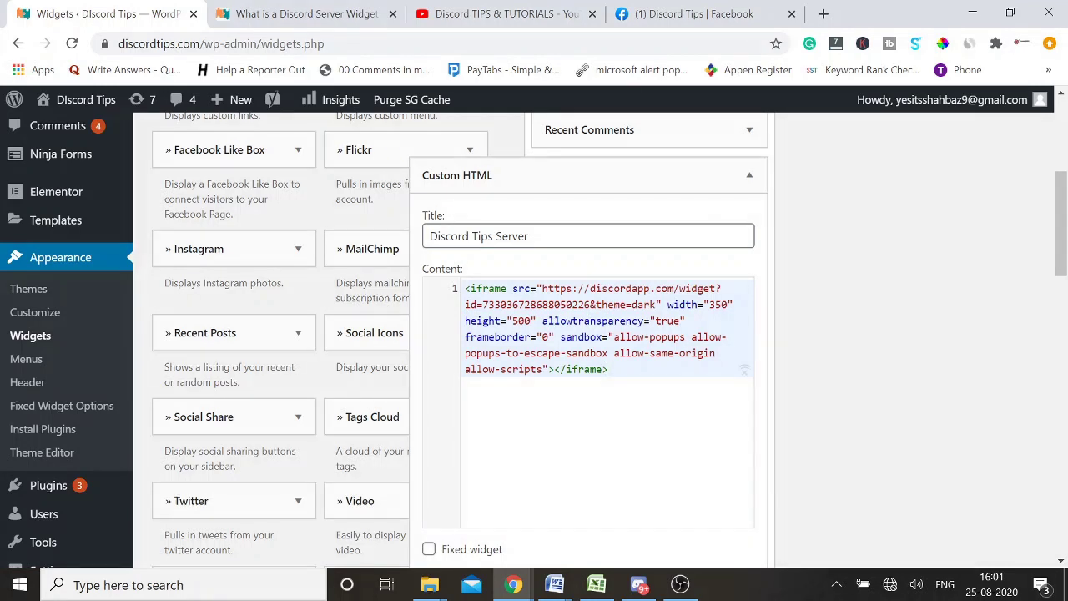
pyautogui.scroll(-1, 644, 422)
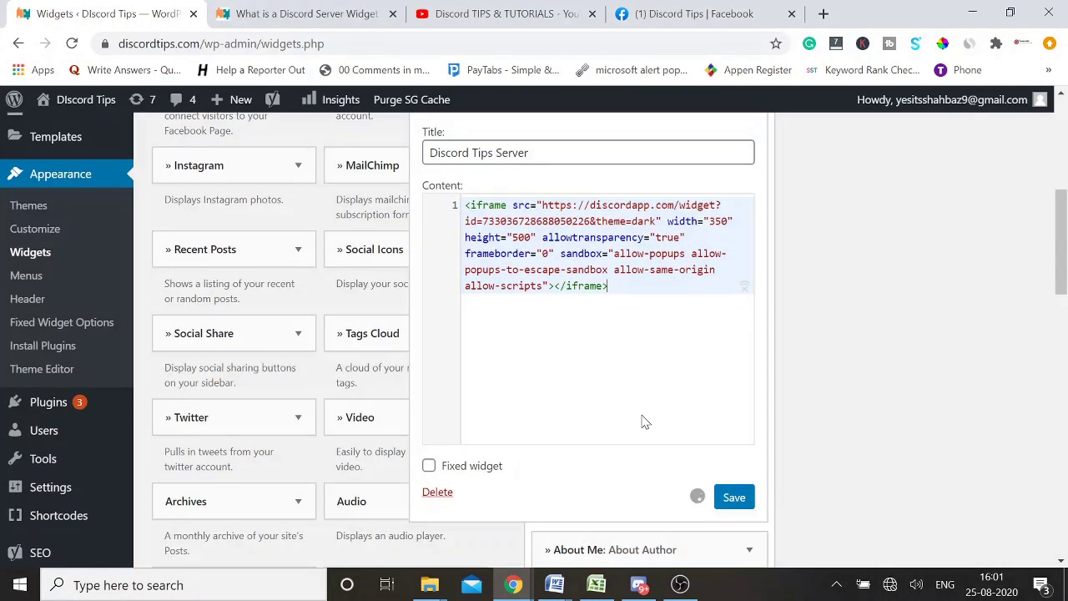
pyautogui.click(734, 496)
pyautogui.scroll(1, 545, 376)
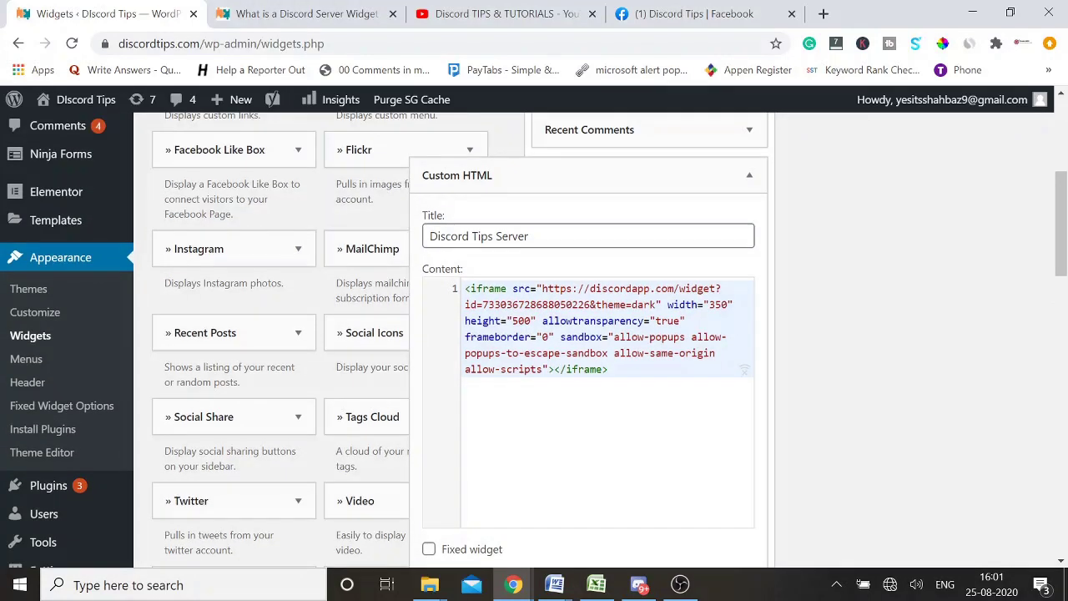
pyautogui.hotkey('ctrl', 'a')
pyautogui.hotkey('ctrl', 'c')
pyautogui.press('BackSpace')
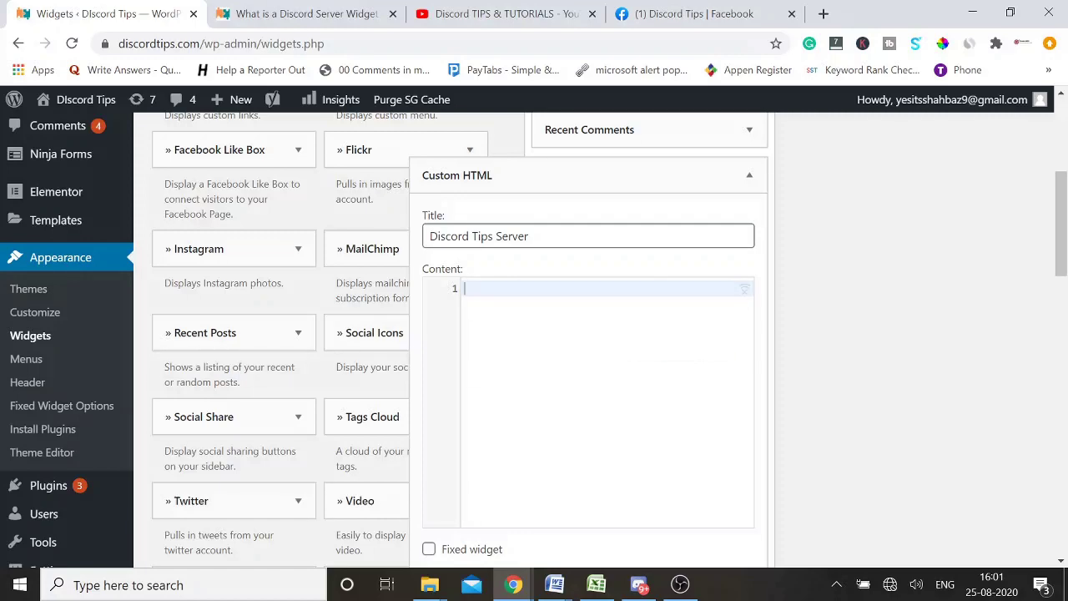
# Collapse and reopen the Custom HTML widget, then delete it from the Default Sidebar
pyautogui.scroll(2, 775, 351)
pyautogui.click(748, 343)
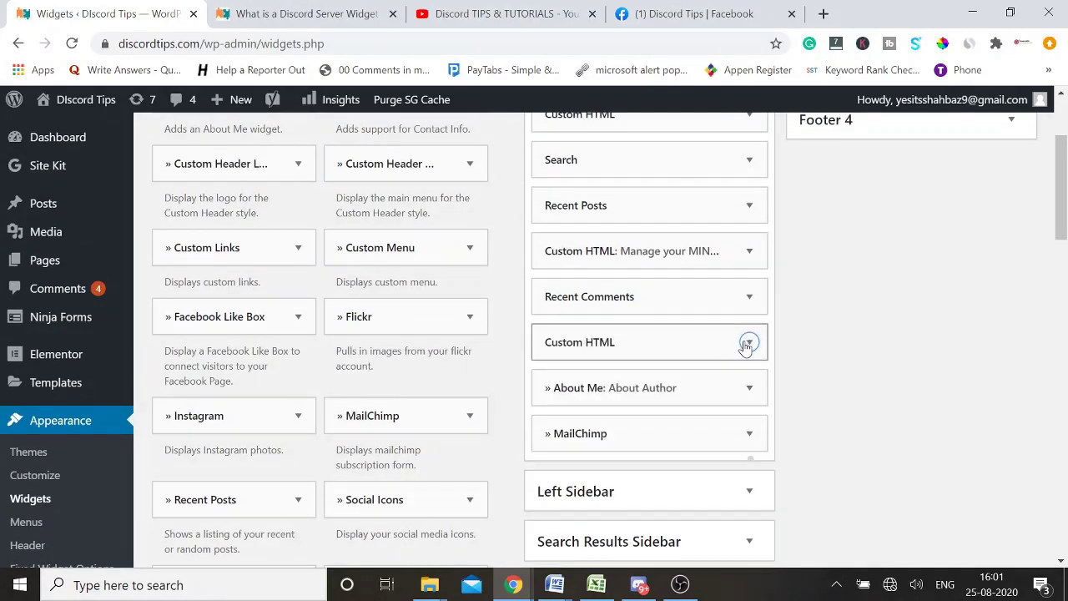
pyautogui.click(689, 342)
pyautogui.scroll(-3, 558, 417)
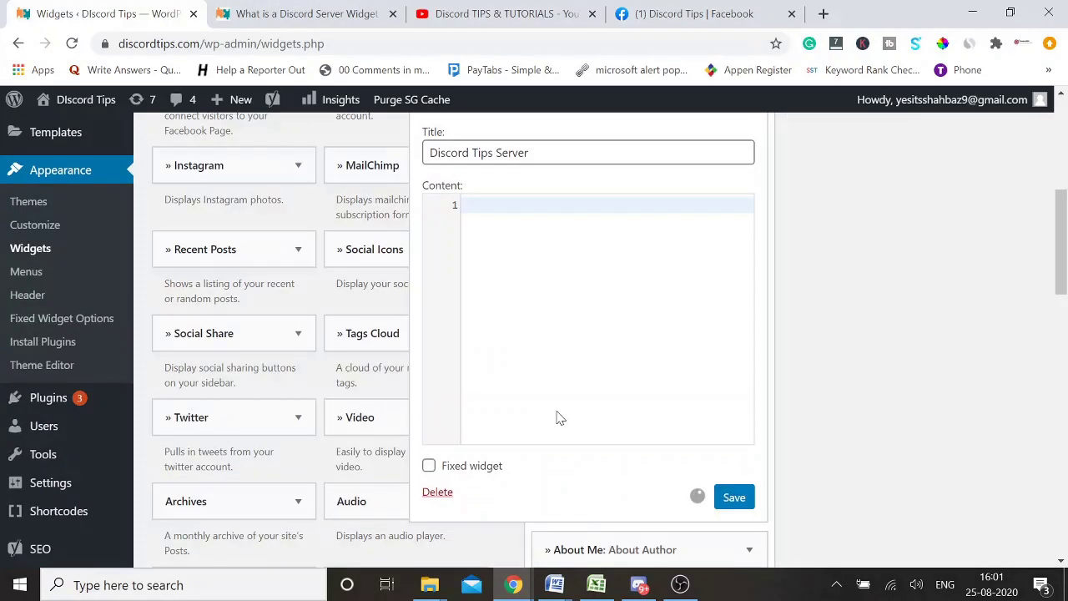
pyautogui.click(447, 495)
# Collapse the open Custom HTML widget and scroll Available Widgets down to Custom HTML
pyautogui.scroll(2, 621, 349)
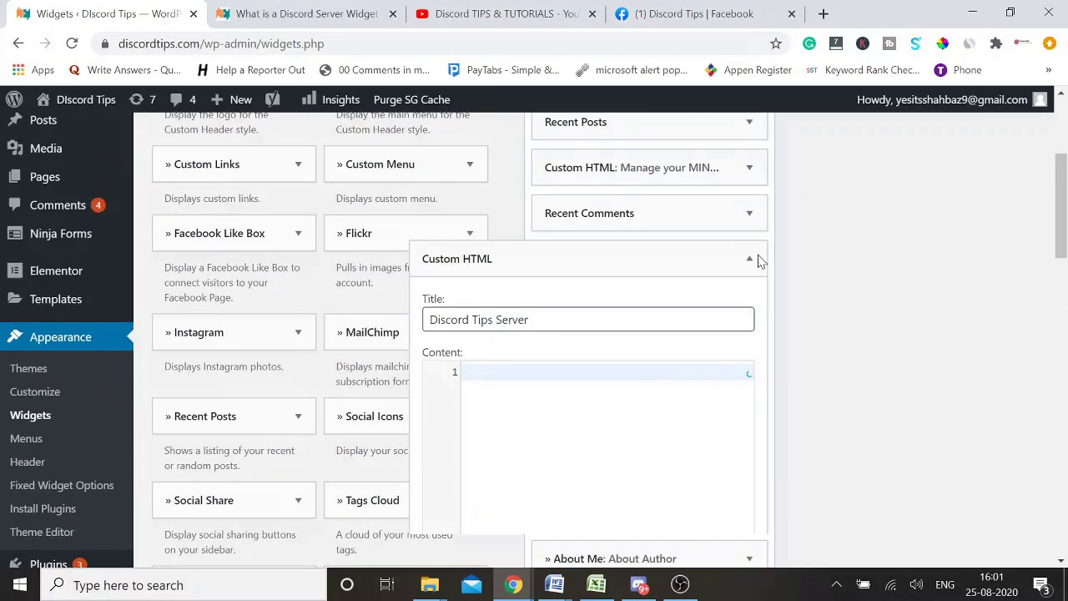
pyautogui.click(749, 259)
pyautogui.scroll(-1, 371, 377)
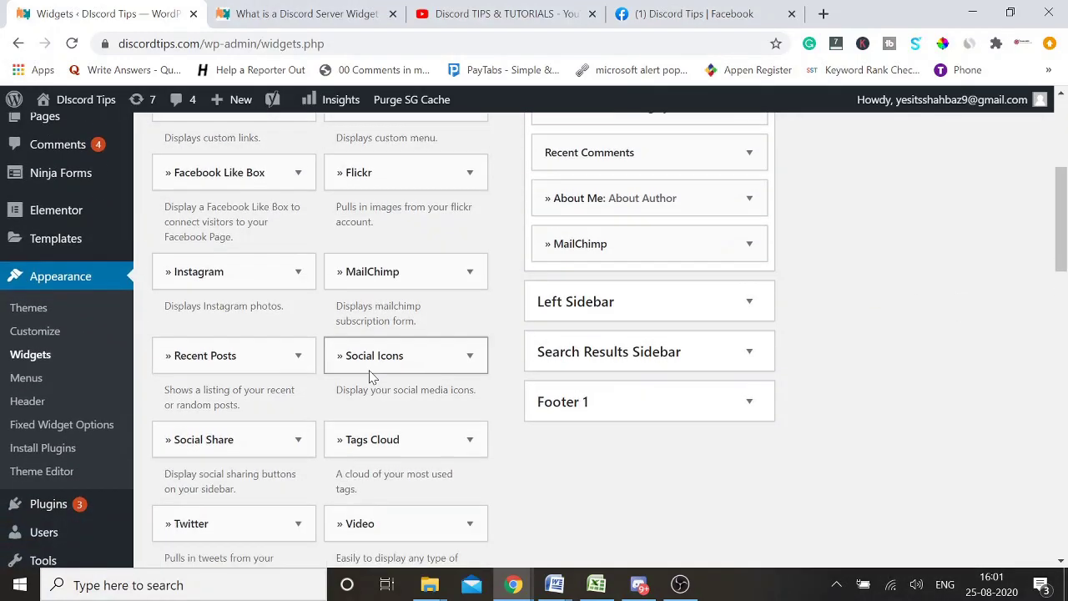
pyautogui.scroll(-2, 371, 377)
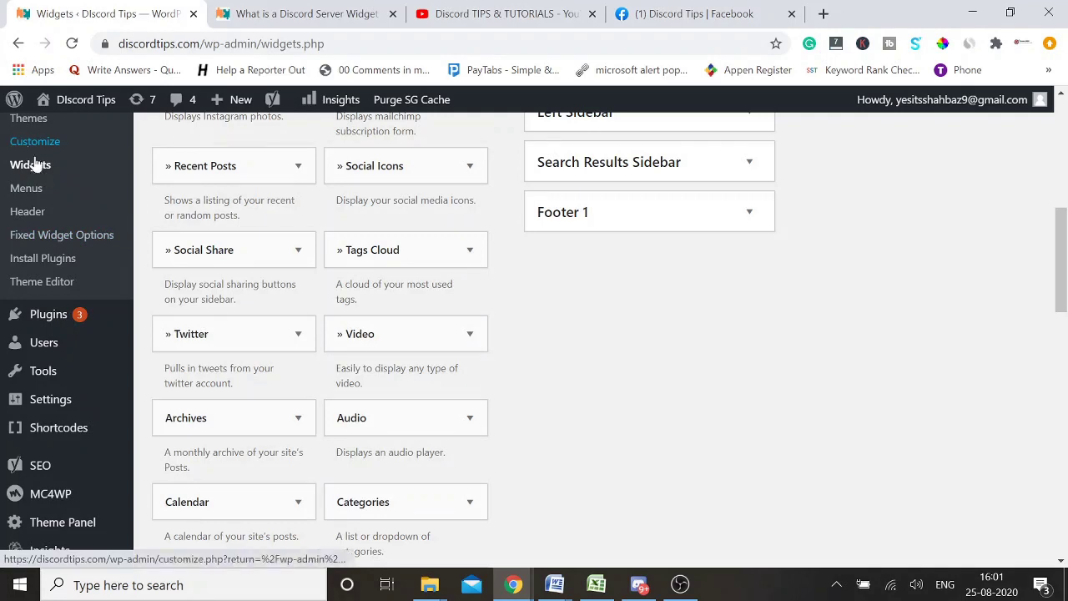
pyautogui.scroll(-2, 389, 410)
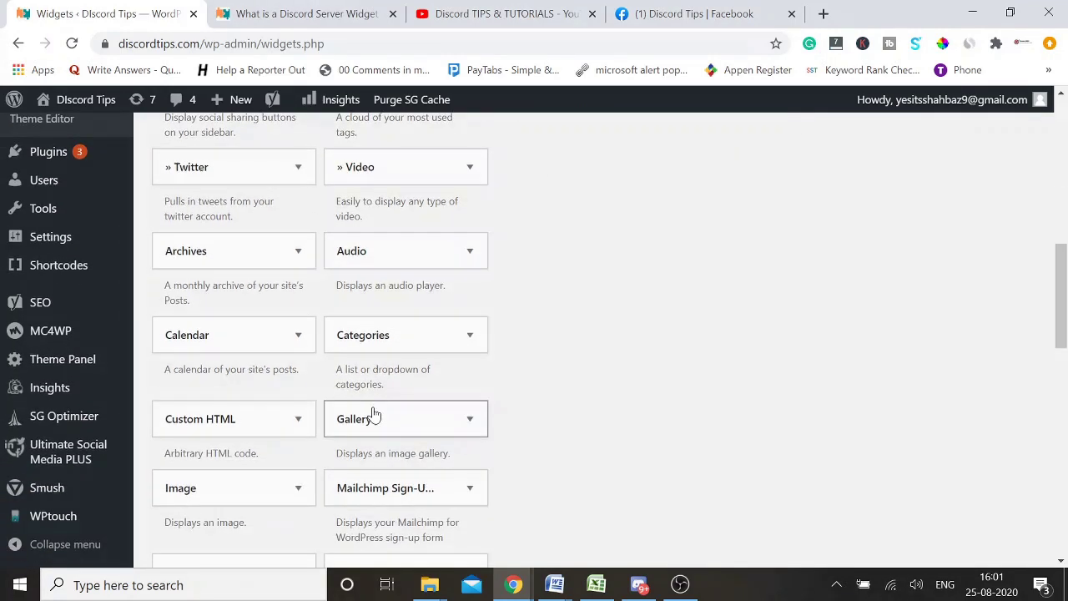
# Add a Custom HTML widget to the Default Sidebar titled 'Discord tips Server'
pyautogui.moveTo(229, 424); pyautogui.dragTo(603, 298)
pyautogui.scroll(4, 634, 279)
pyautogui.scroll(1, 635, 280)
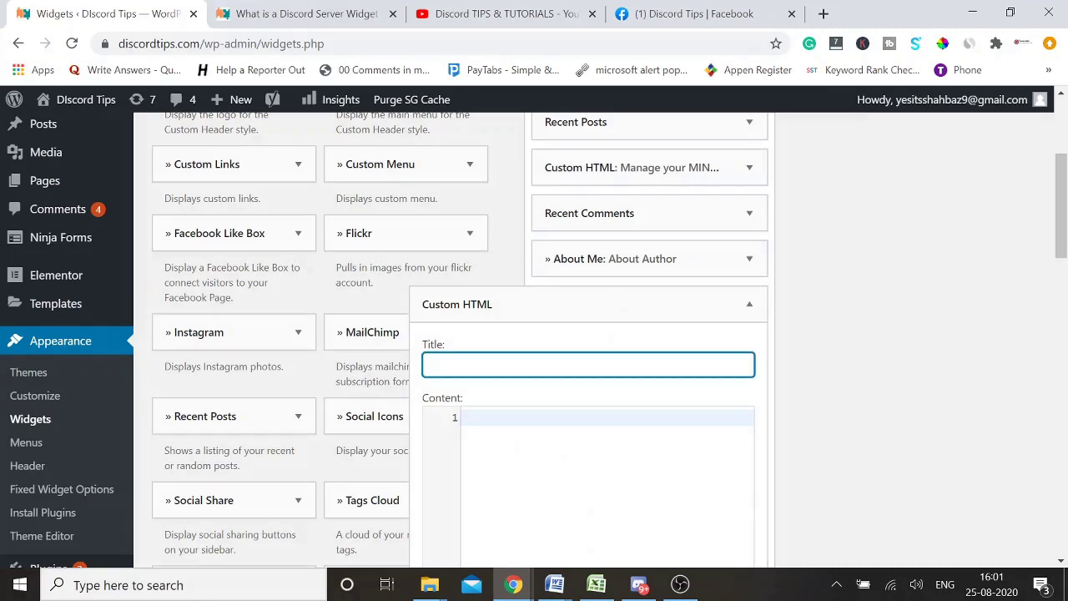
pyautogui.write('Discord tips Server')
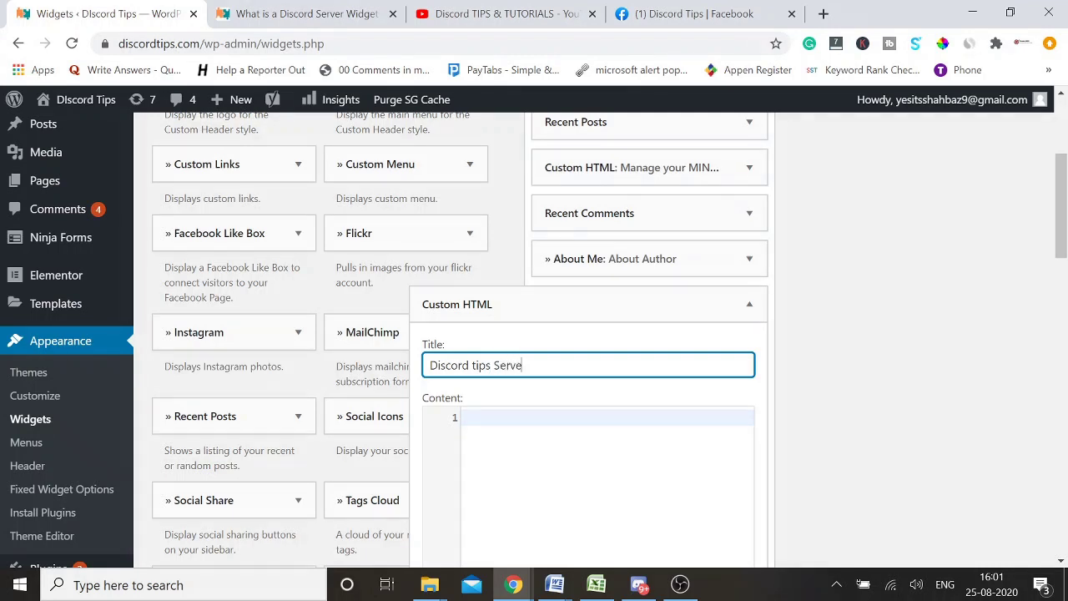
# Paste the Discord widget iframe code into the widget's content and save it
pyautogui.click(517, 414)
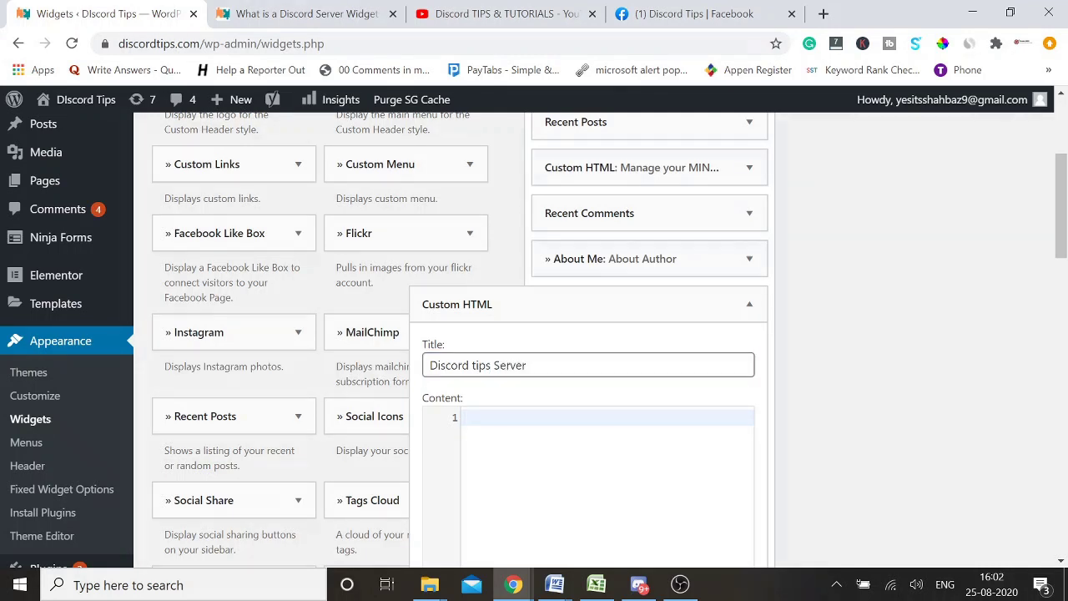
pyautogui.hotkey('ctrl', 'v')
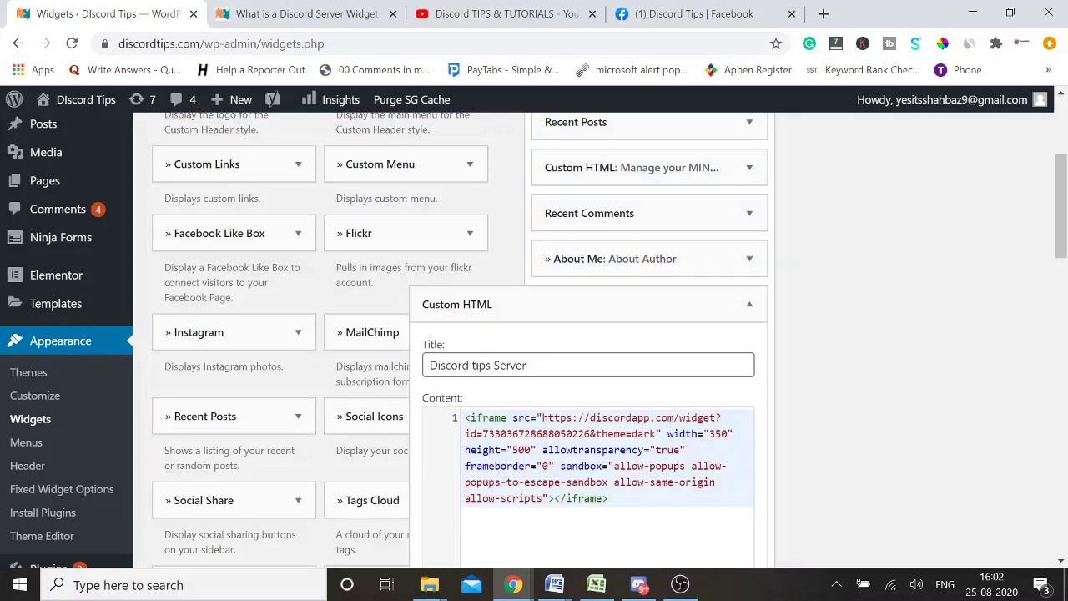
pyautogui.scroll(-1, 782, 401)
pyautogui.scroll(-1, 705, 412)
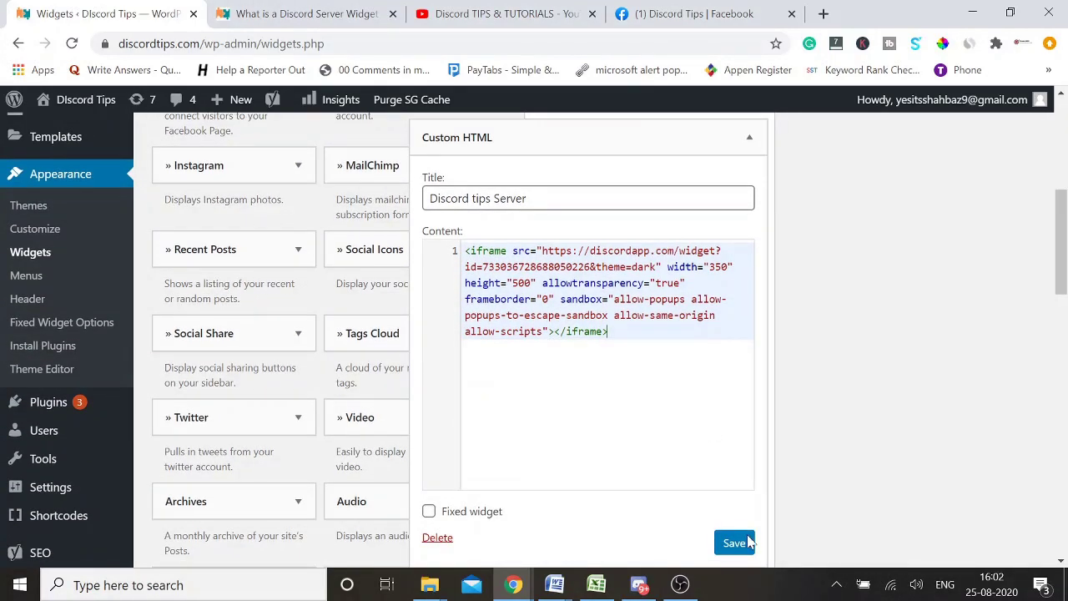
pyautogui.click(734, 542)
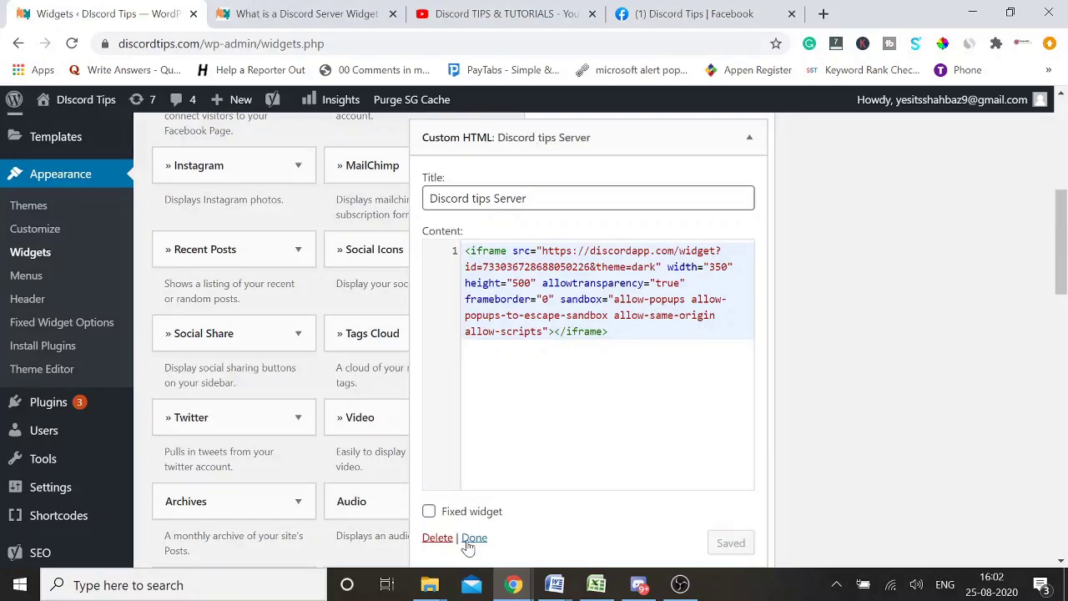
pyautogui.click(474, 538)
pyautogui.scroll(3, 899, 385)
pyautogui.scroll(2, 898, 386)
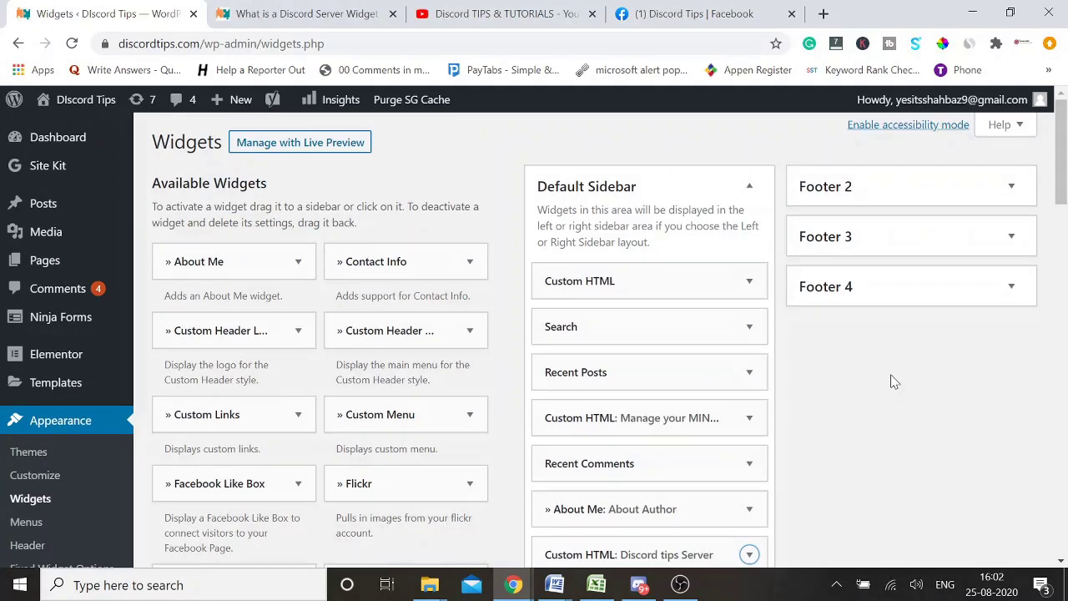
pyautogui.click(823, 14)
# Load the discordtips.com homepage in the new tab
pyautogui.write('disco')
pyautogui.press('Return')
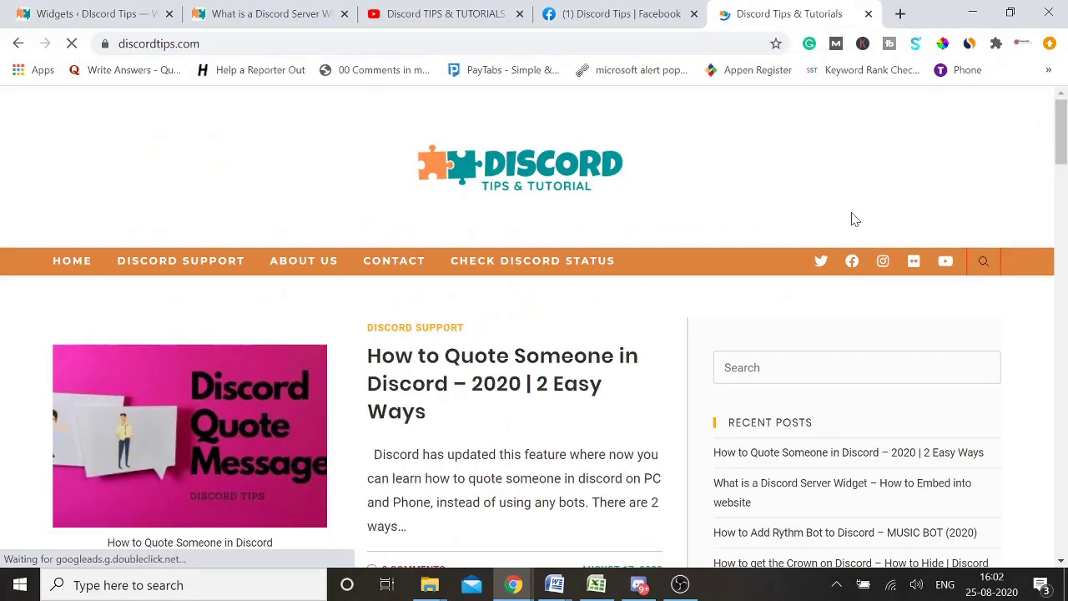
pyautogui.moveTo(1062, 113); pyautogui.dragTo(1056, 92)
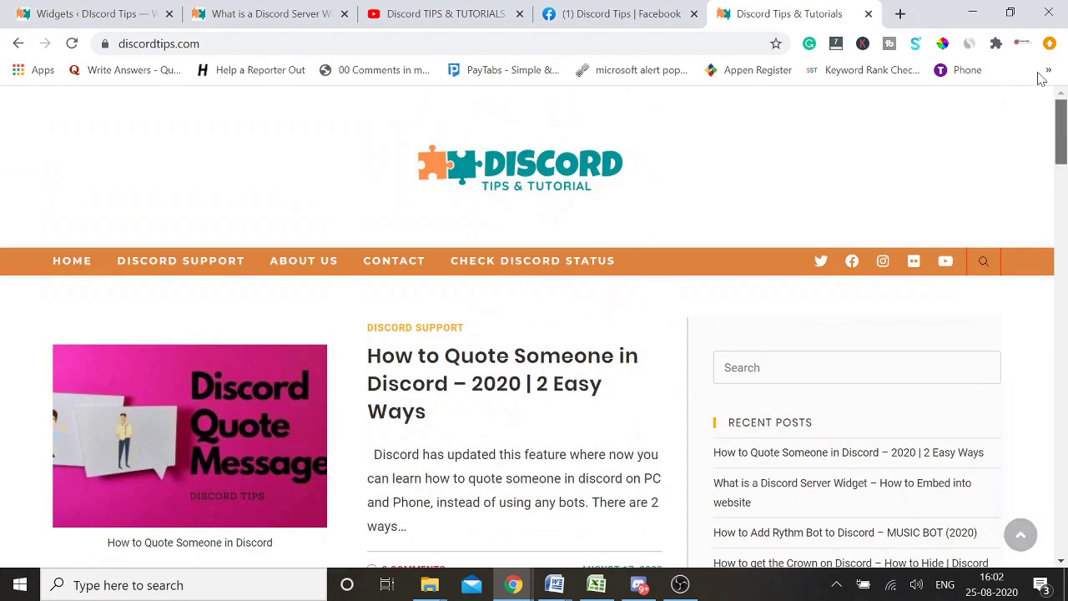
# Copy the discordtips.com address and open a new incognito window
pyautogui.click(709, 44)
pyautogui.hotkey('ctrl', 'c')
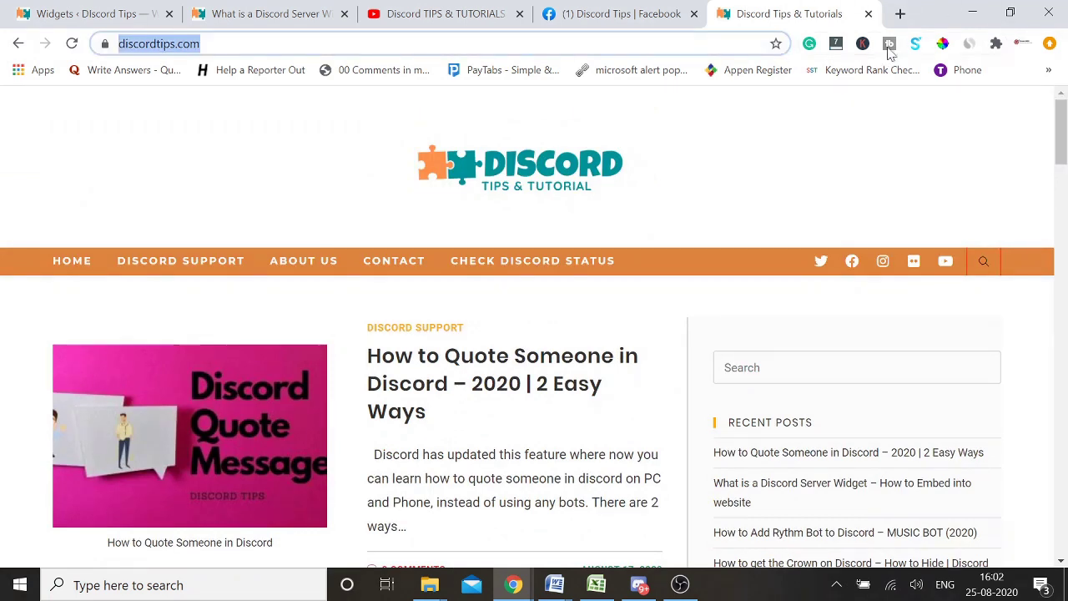
pyautogui.click(1049, 44)
pyautogui.click(962, 139)
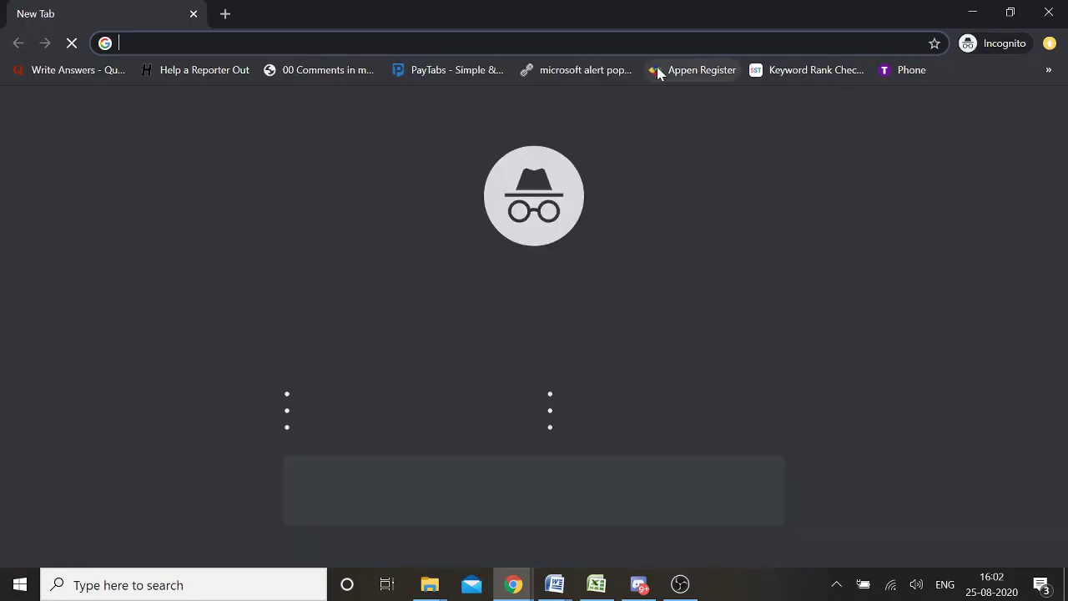
# Load discordtips.com in the incognito window and scroll down to its sidebar
pyautogui.hotkey('ctrl', 'v')
pyautogui.click(657, 73)
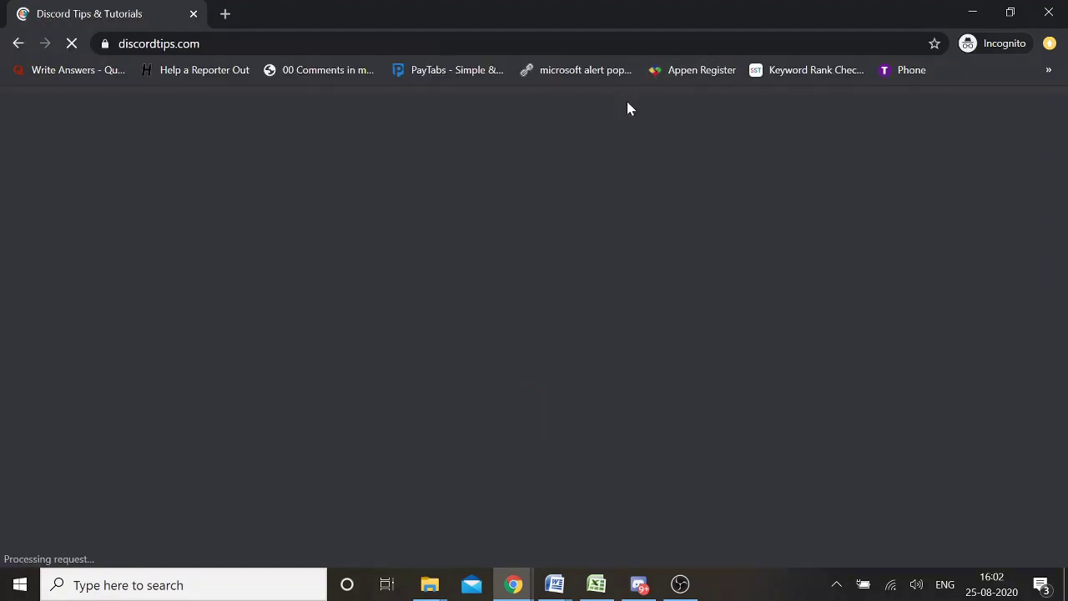
pyautogui.scroll(-8, 852, 242)
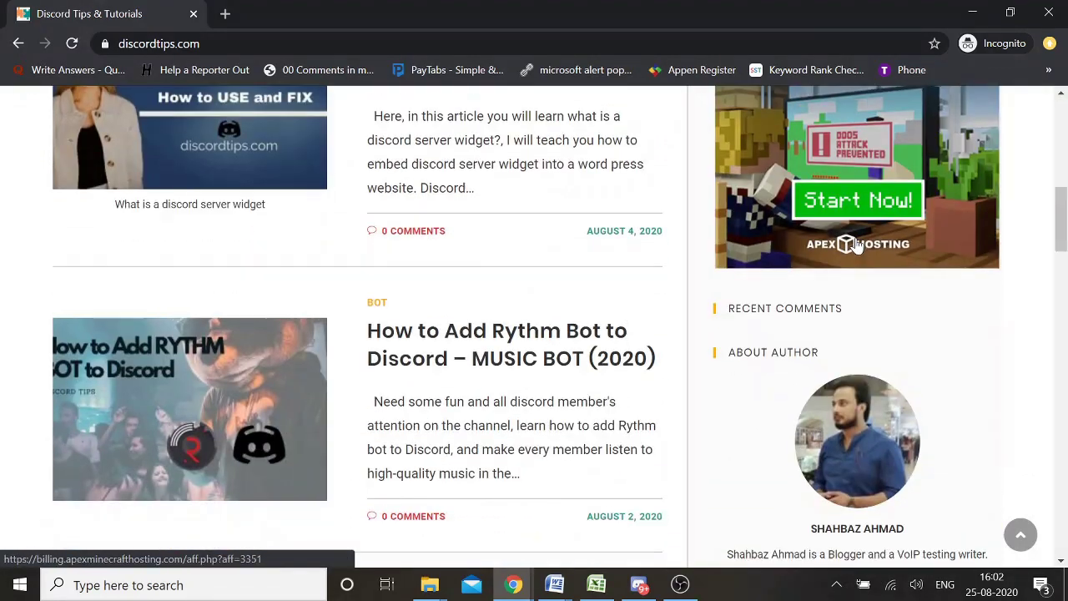
pyautogui.scroll(-6, 853, 242)
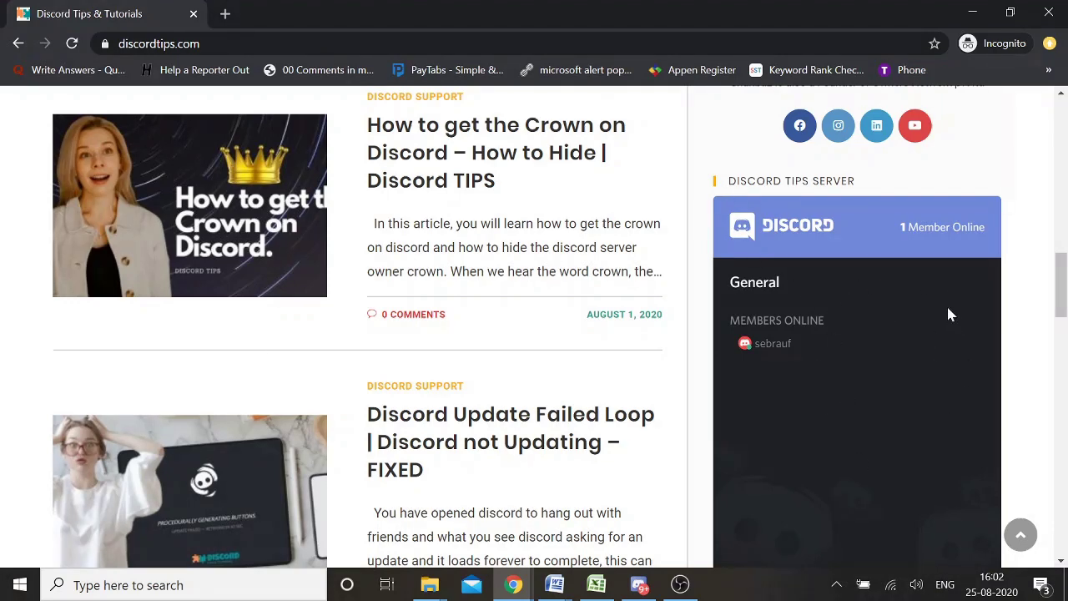
pyautogui.scroll(-2, 945, 311)
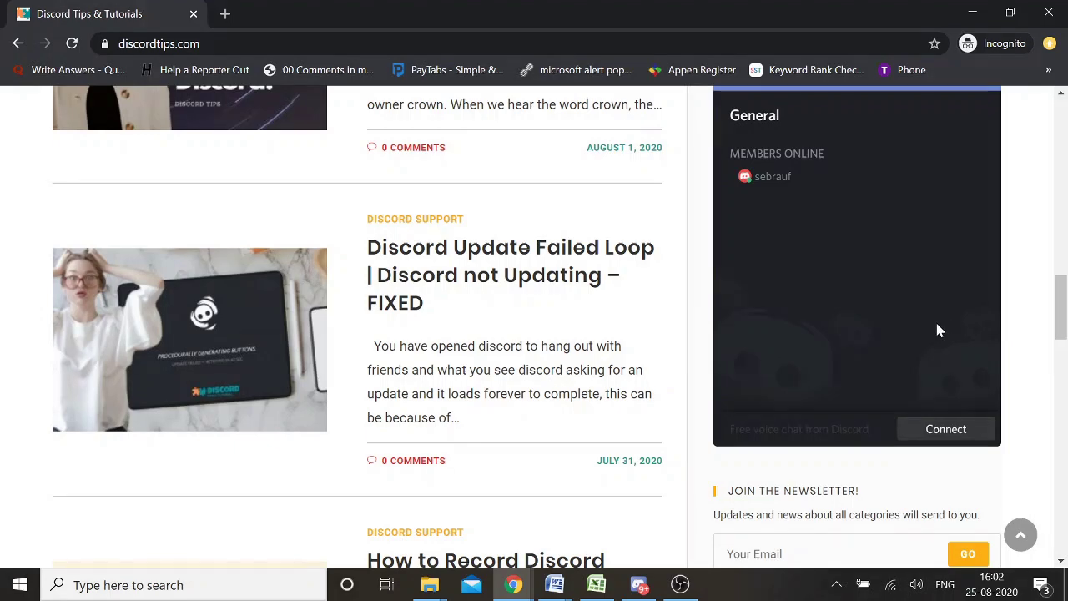
pyautogui.scroll(2, 925, 326)
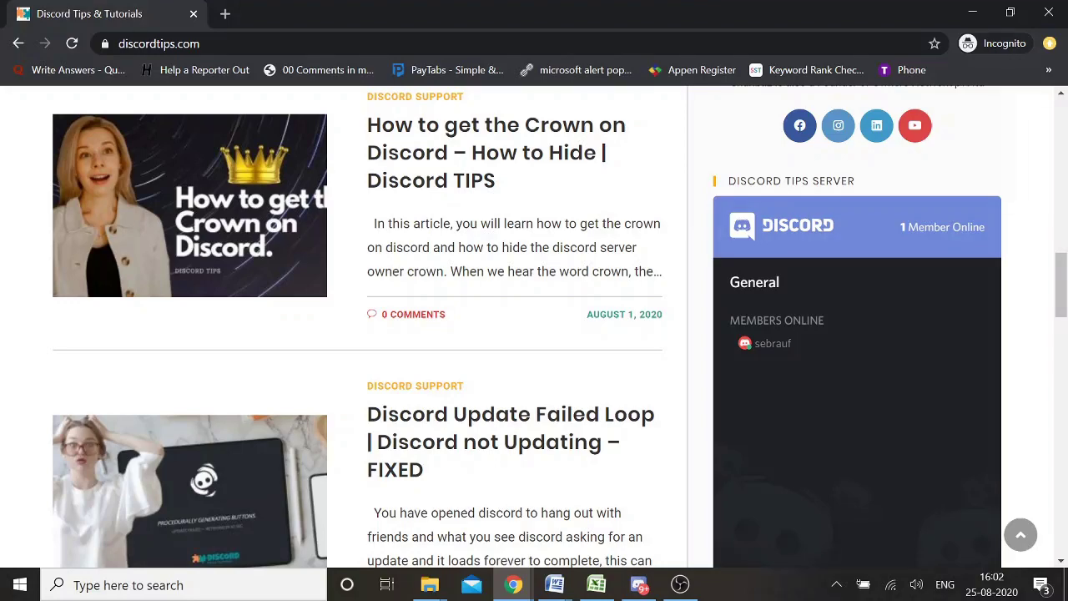
pyautogui.scroll(-3, 927, 244)
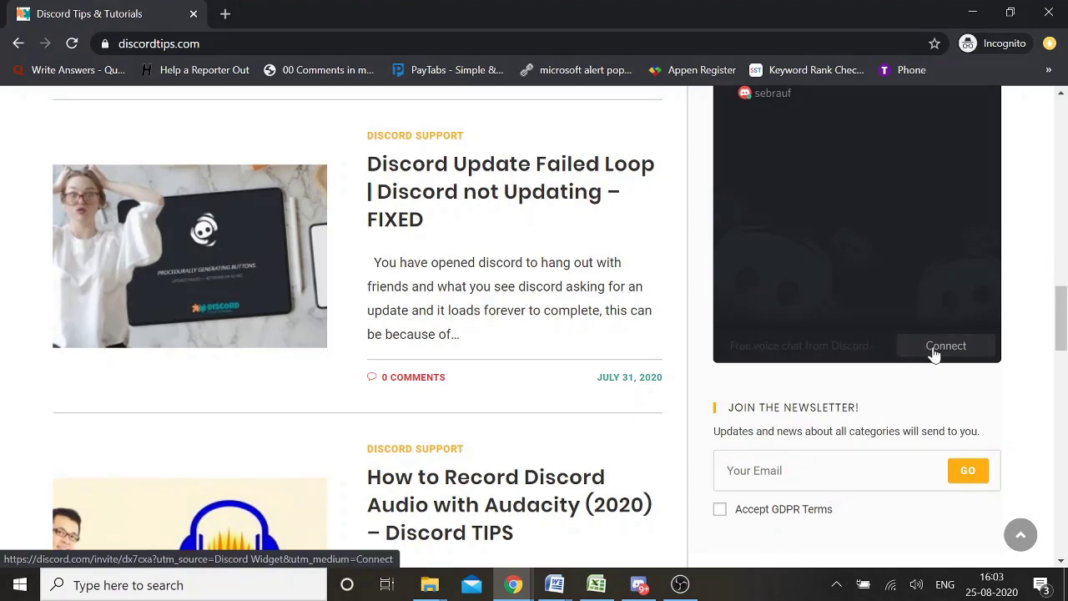
pyautogui.scroll(2, 912, 396)
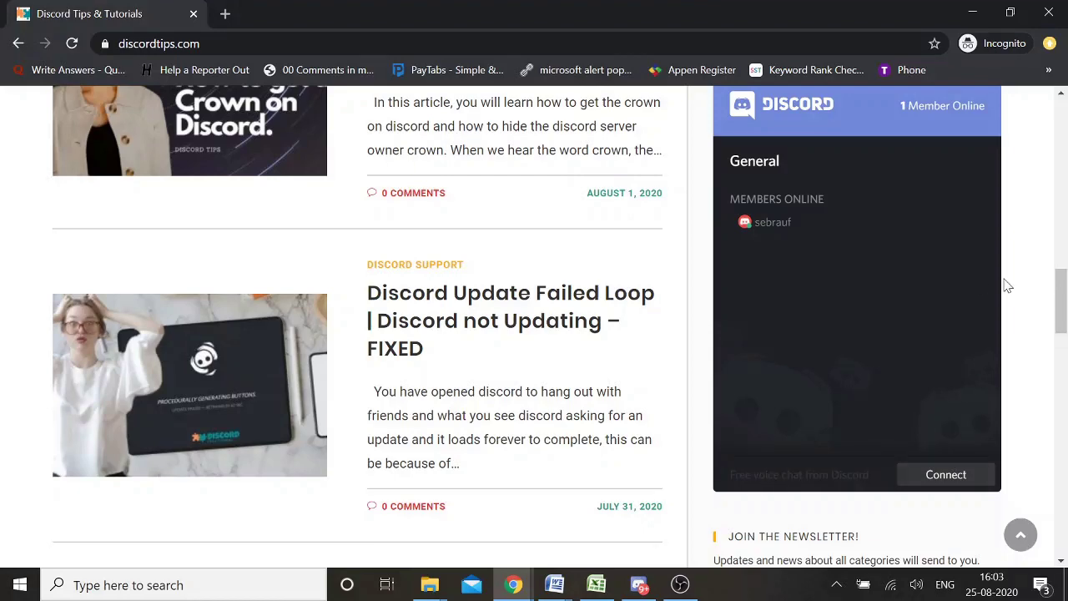
pyautogui.scroll(7, 860, 191)
pyautogui.scroll(-6, 863, 201)
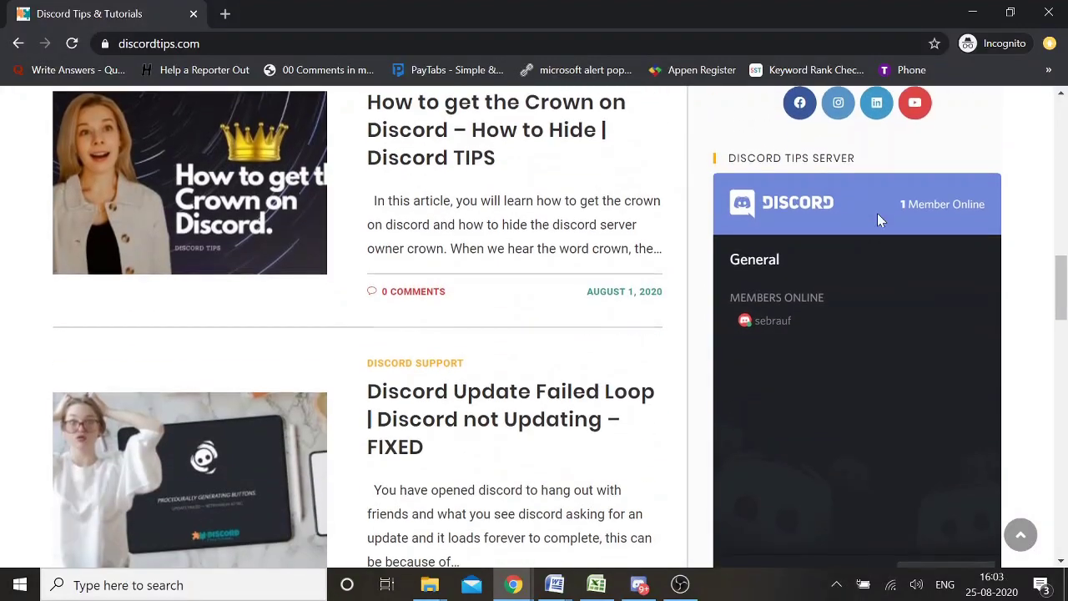
pyautogui.scroll(-3, 867, 236)
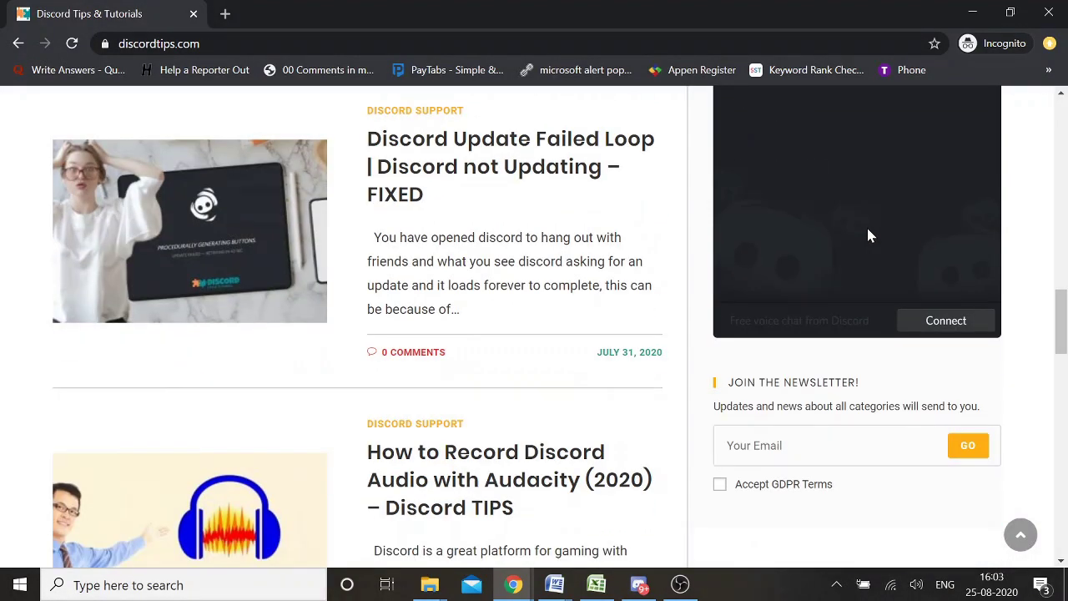
pyautogui.scroll(7, 866, 225)
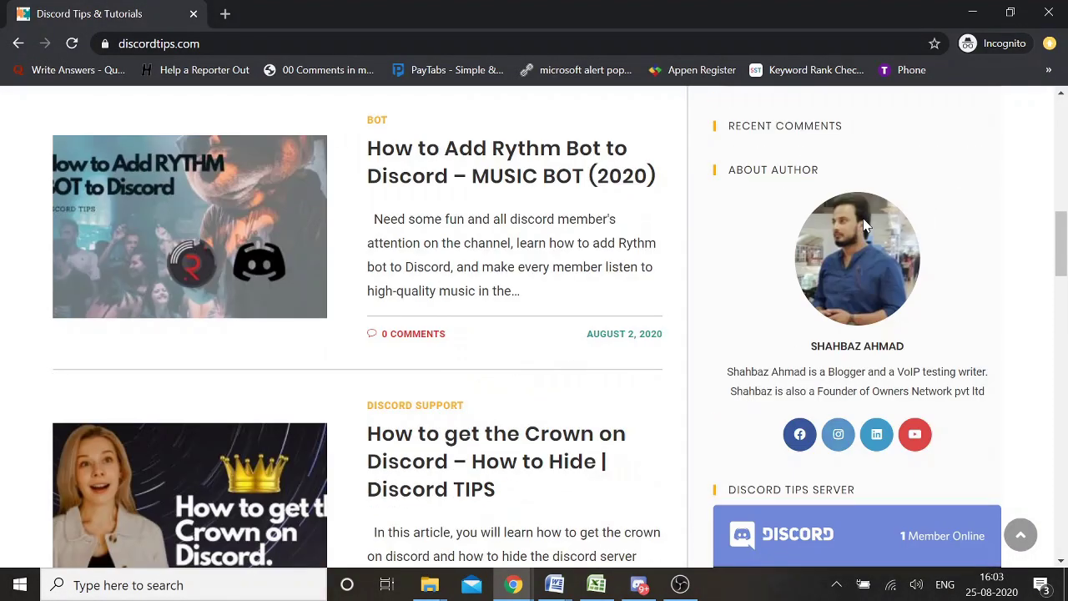